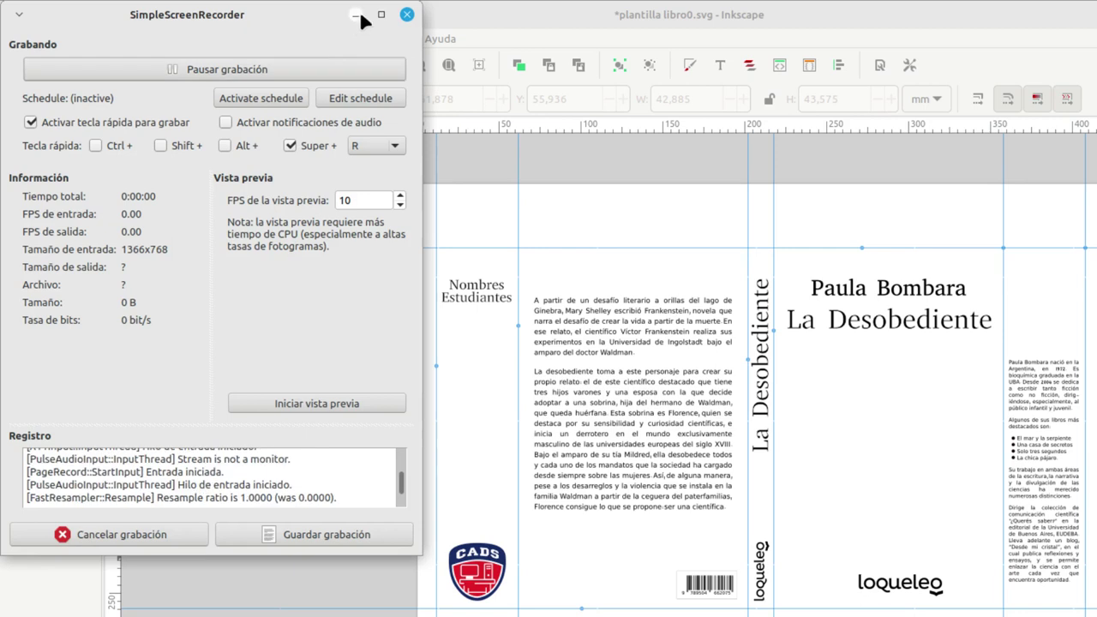
# Step: Drag the author photo autora2.jpeg from the file manager onto the Inkscape cover spread
pyautogui.click(359, 11)
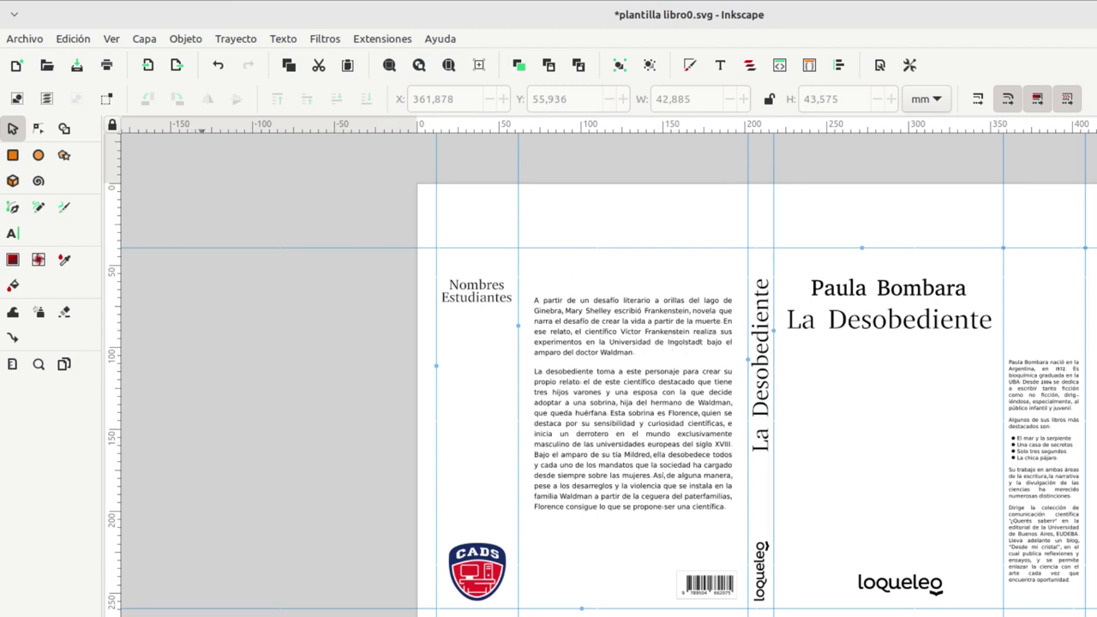
pyautogui.click(23, 39)
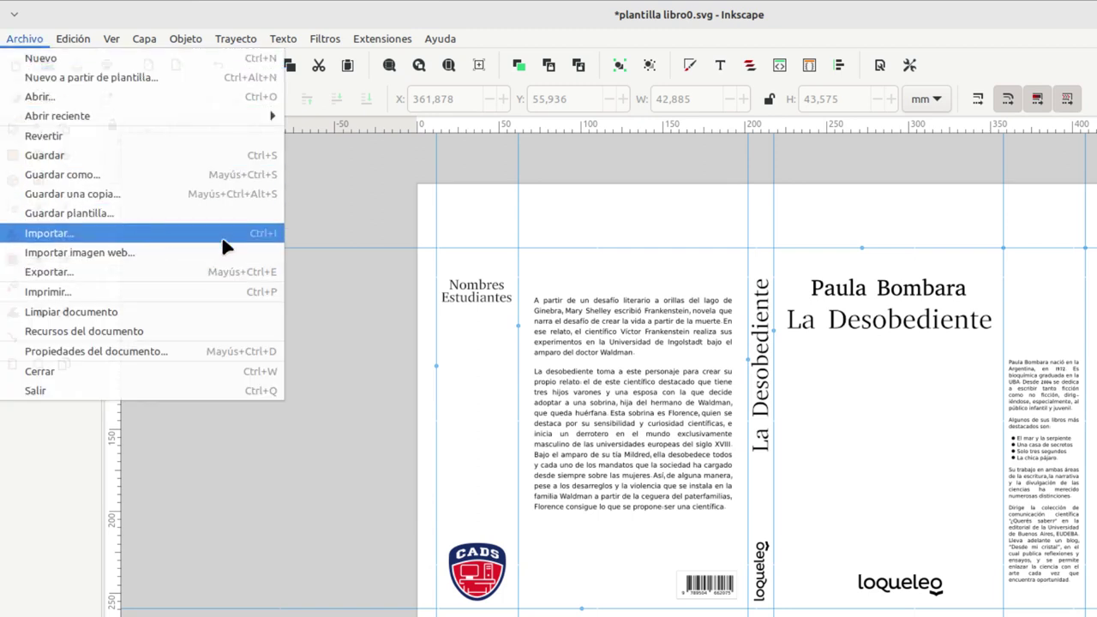
pyautogui.click(381, 452)
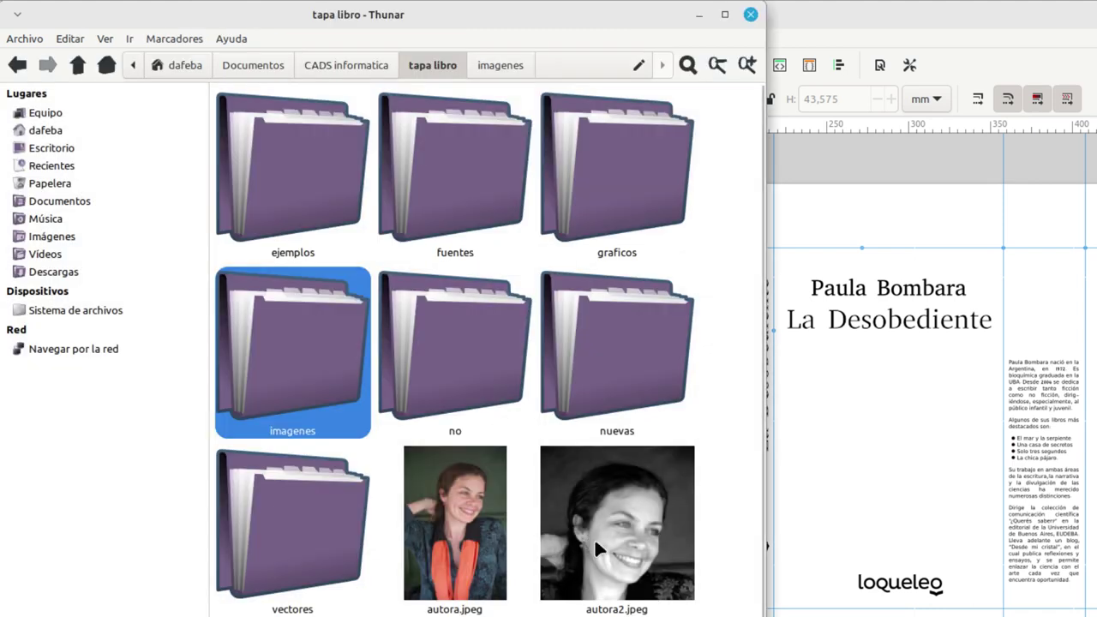
pyautogui.click(594, 537)
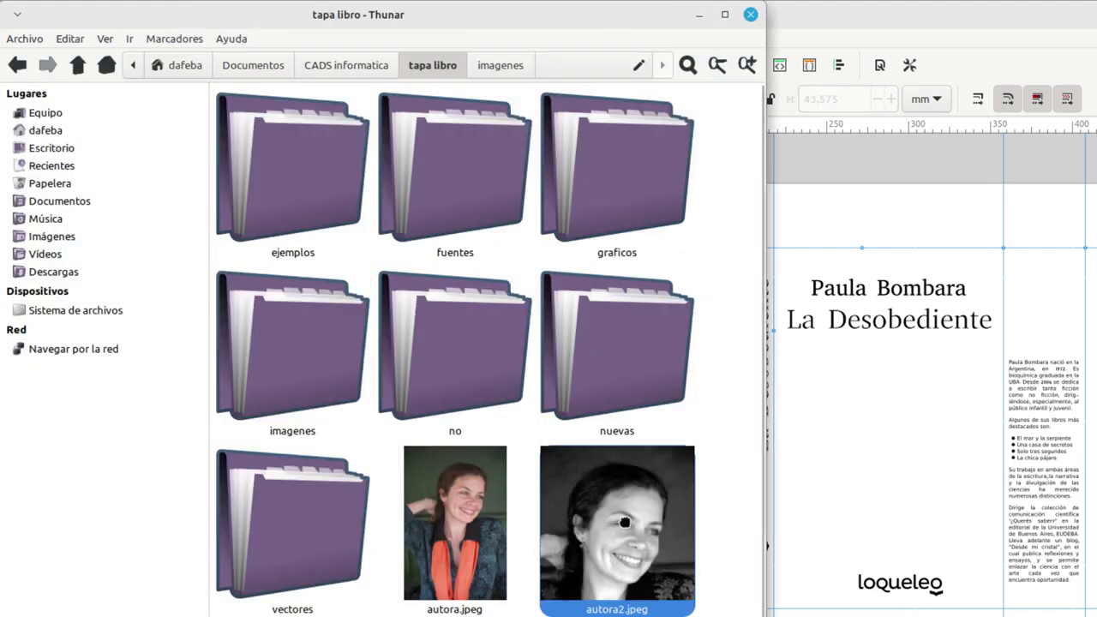
pyautogui.moveTo(624, 522); pyautogui.dragTo(883, 370)
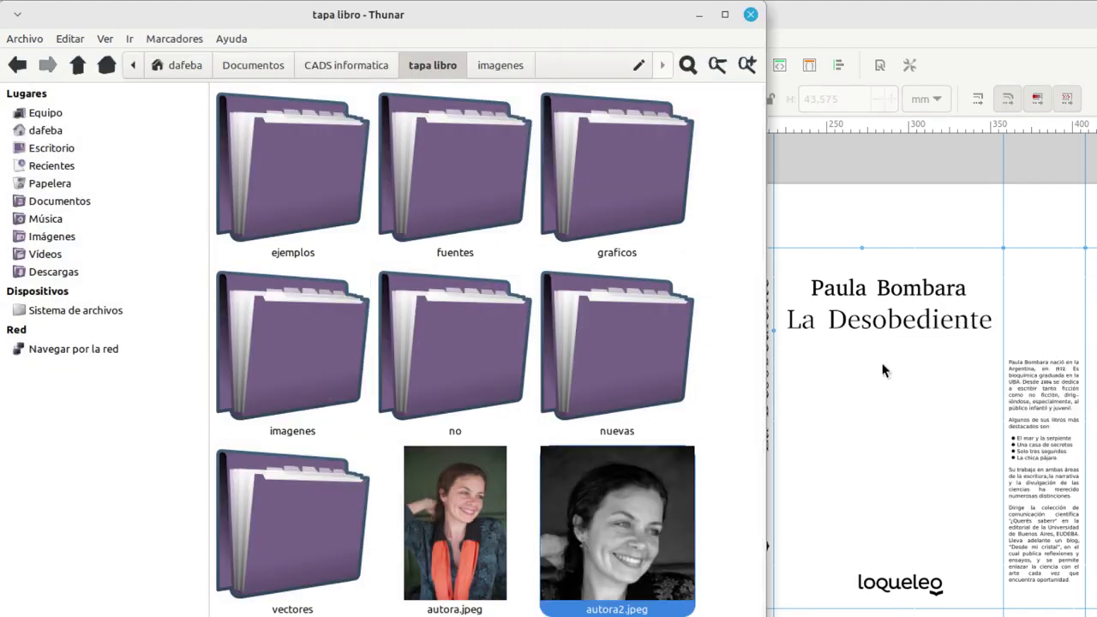
pyautogui.click(698, 5)
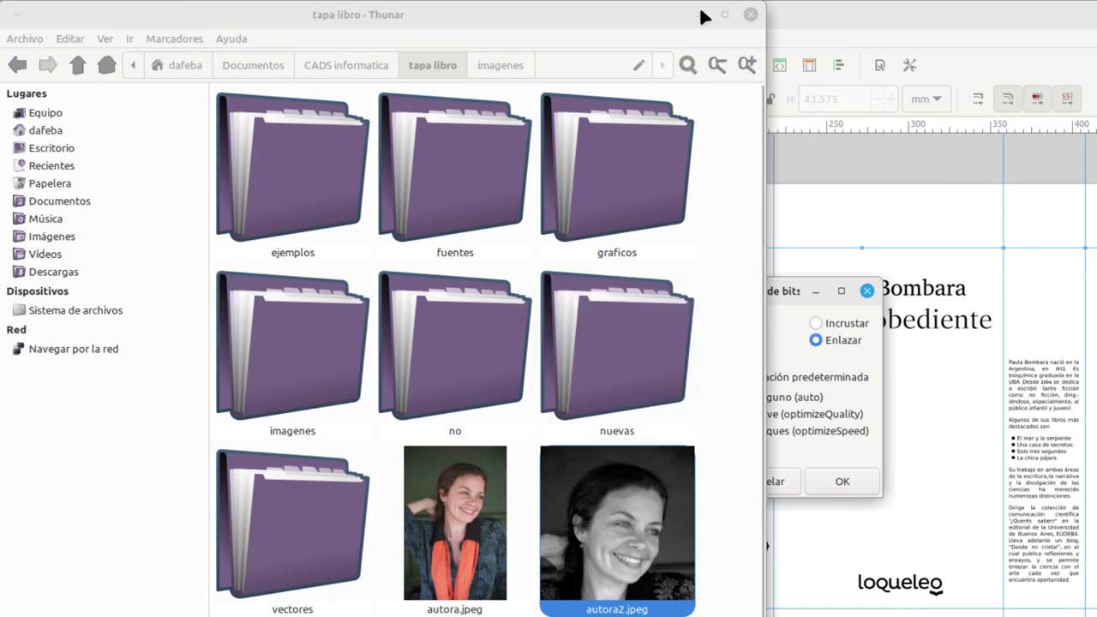
pyautogui.click(698, 13)
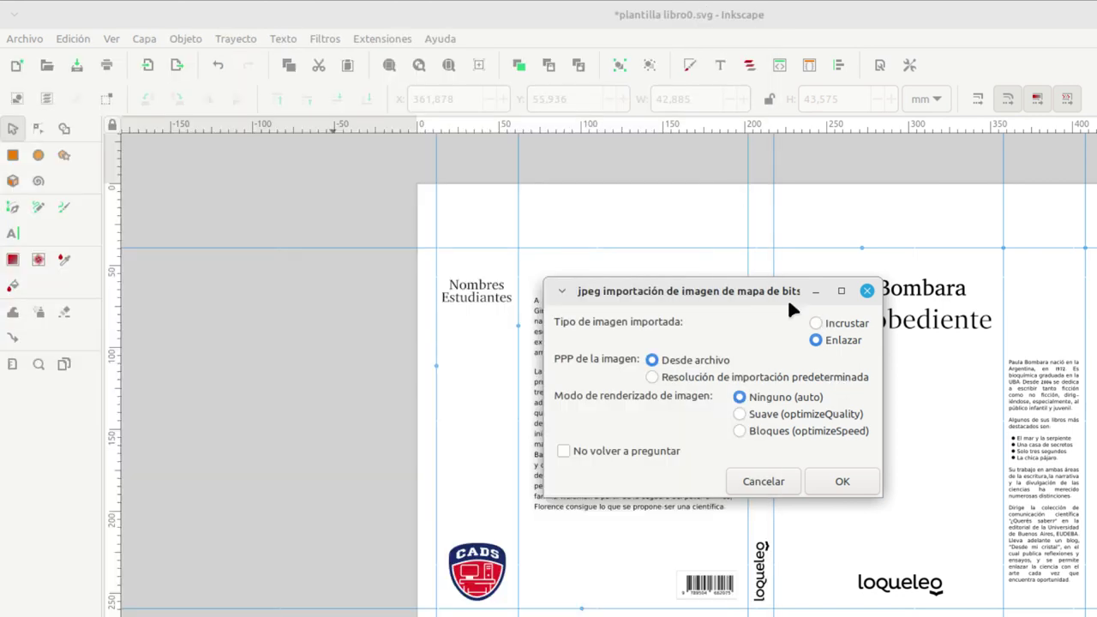
# Step: Import autora2.jpeg as a linked image, 50.8 mm square
pyautogui.moveTo(754, 295); pyautogui.dragTo(1096, 190)
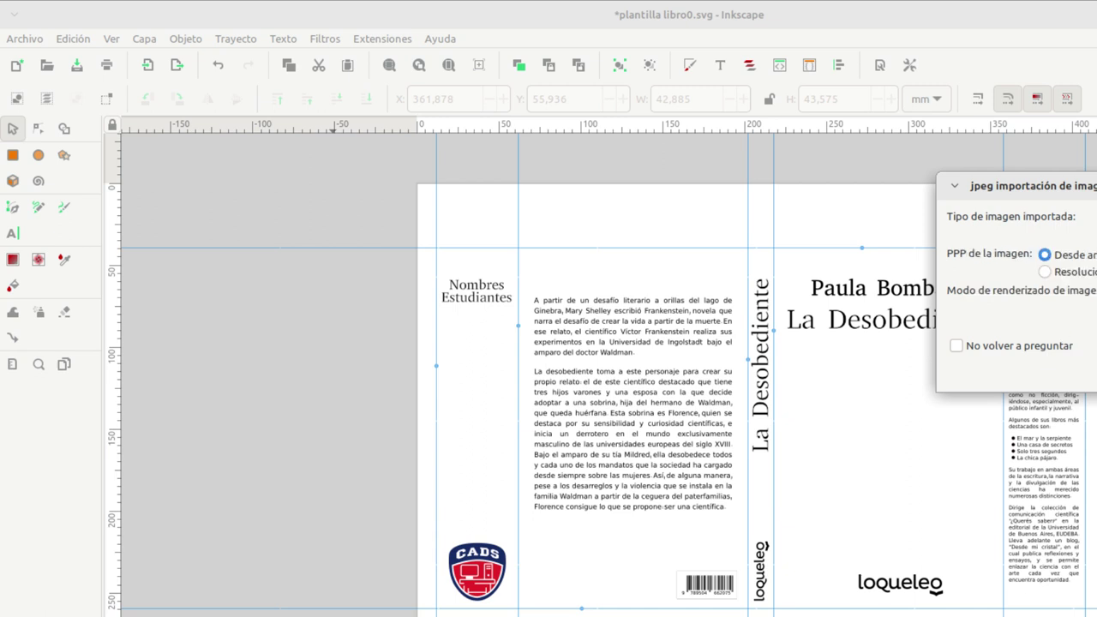
pyautogui.press('Return')
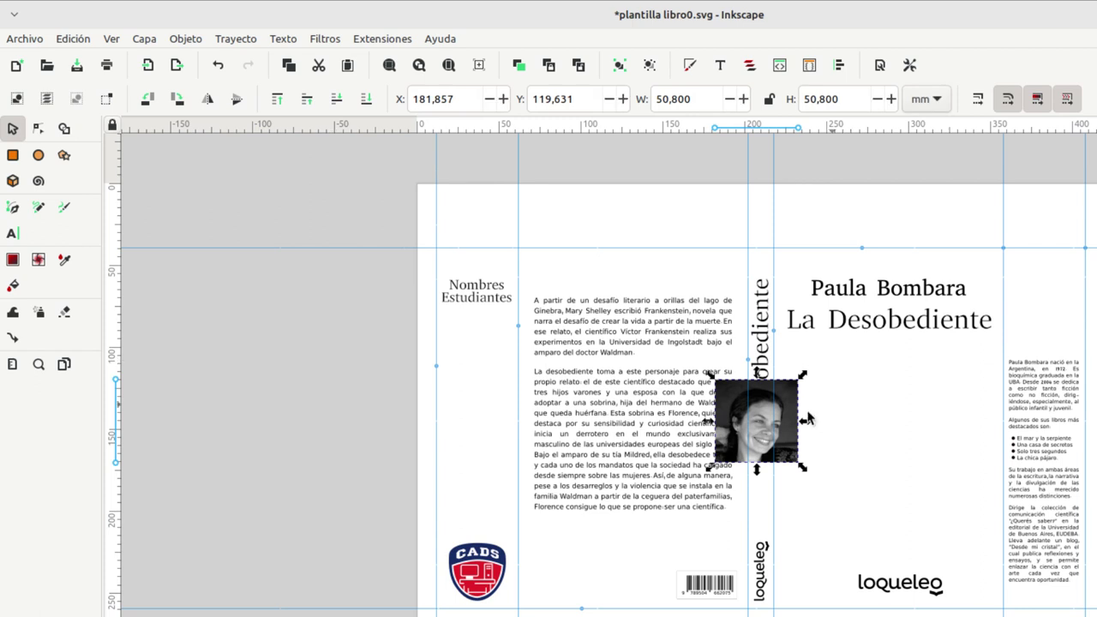
# Step: Move the author photo above the biography on the right flap and scale it to about 41 mm square
pyautogui.moveTo(787, 420); pyautogui.dragTo(1073, 297)
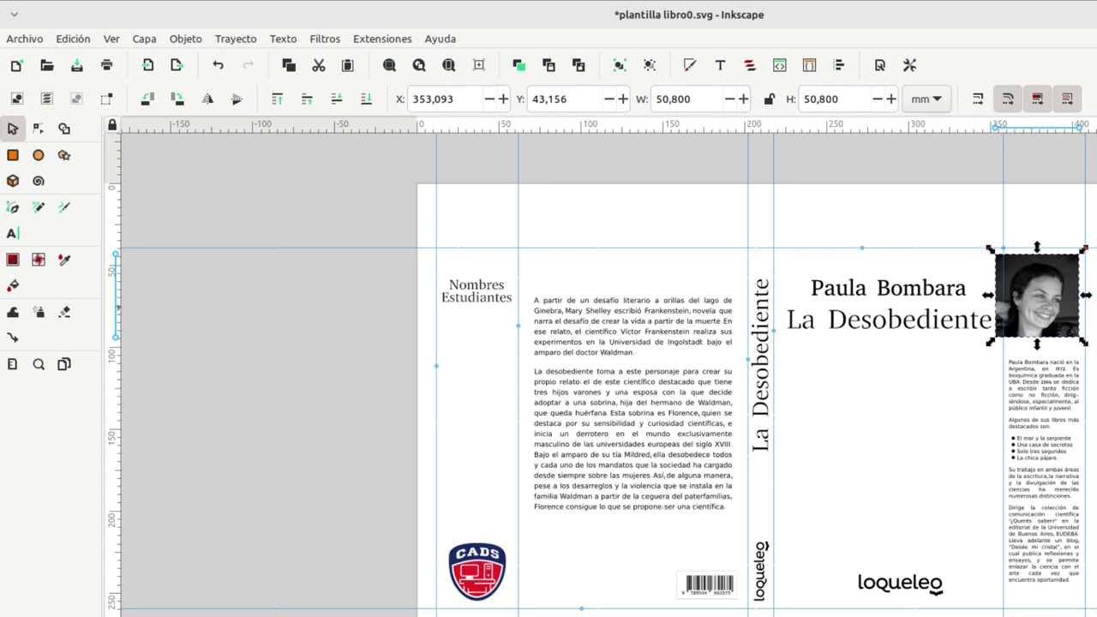
pyautogui.keyDown('ctrl'); pyautogui.scroll(2, 741, 420); pyautogui.keyUp('ctrl')
pyautogui.keyDown('ctrl'); pyautogui.scroll(2, 763, 420); pyautogui.keyUp('ctrl')
pyautogui.hscroll(2, 926, 394)
pyautogui.keyDown('ctrl'); pyautogui.scroll(1, 736, 459); pyautogui.keyUp('ctrl')
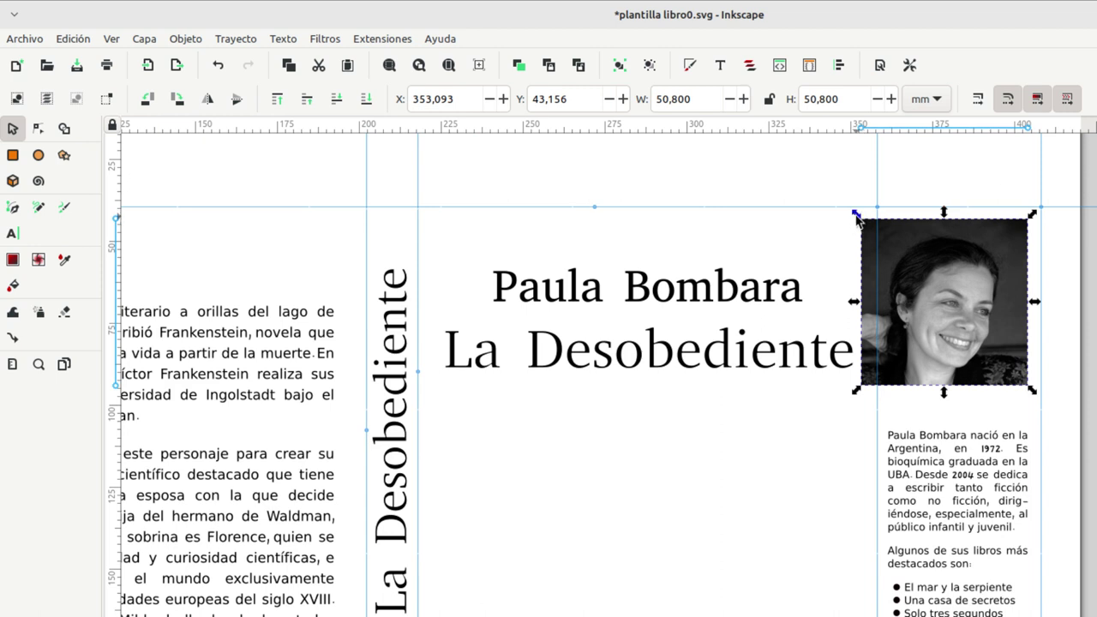
pyautogui.moveTo(856, 217)
pyautogui.mouseDown()
pyautogui.moveTo(886, 248)
pyautogui.moveTo(889, 230)
pyautogui.moveTo(933, 252)
pyautogui.moveTo(875, 198)
pyautogui.moveTo(979, 178)
pyautogui.moveTo(884, 193)
pyautogui.moveTo(889, 219)
pyautogui.mouseUp()
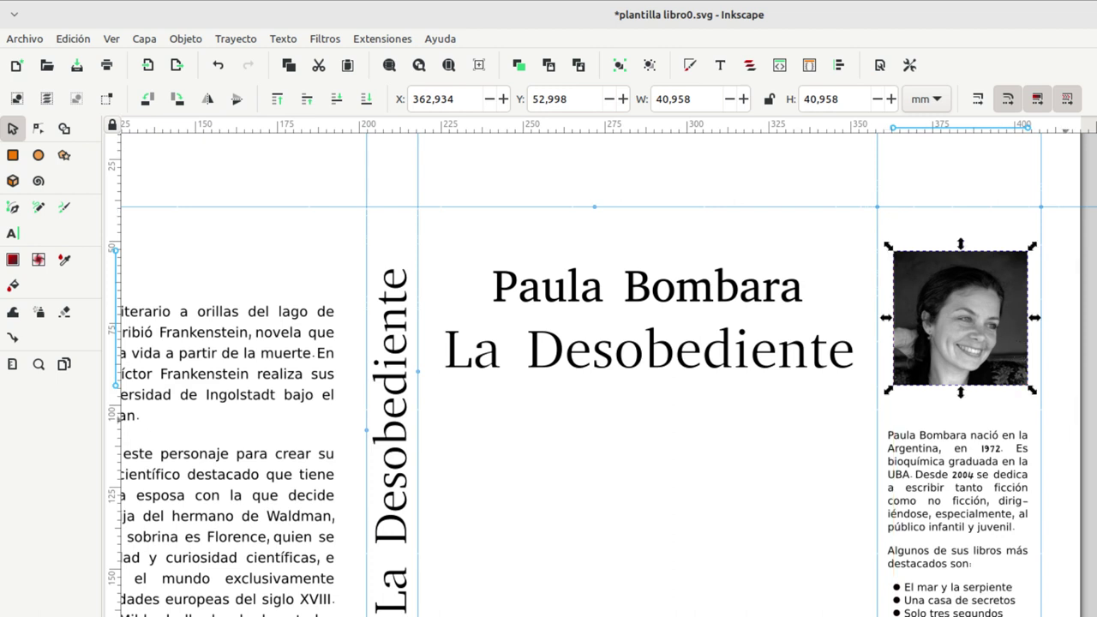
pyautogui.press('Escape')
pyautogui.scroll(-2, 600, 369)
pyautogui.hscroll(-2, 600, 369)
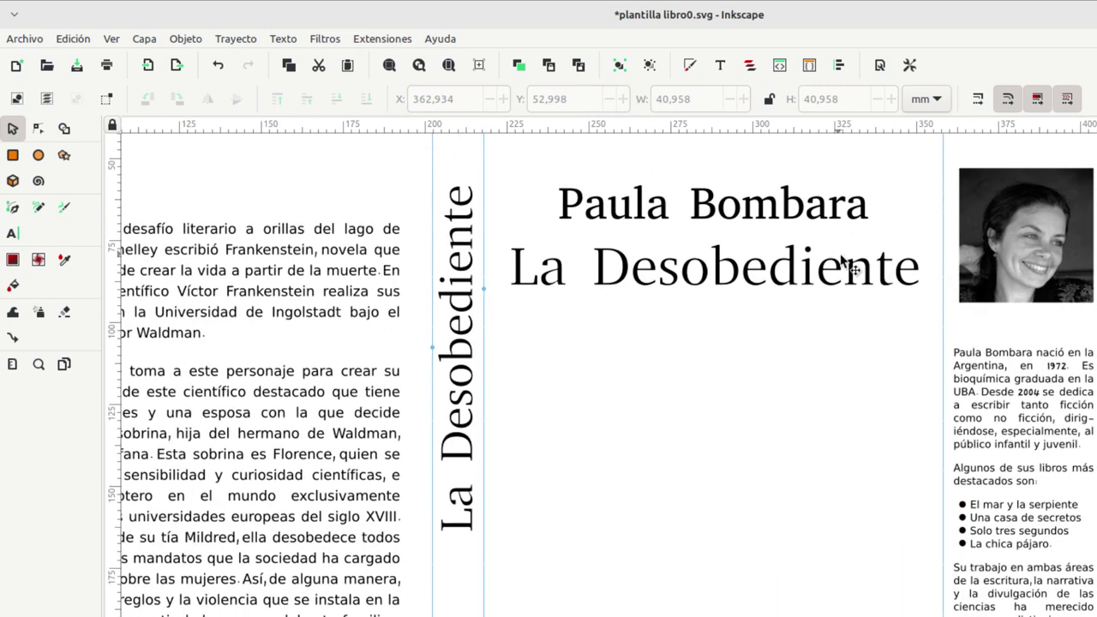
# Step: Select the author name and the title 'La Desobediente' together and scale them down slightly
pyautogui.click(851, 268)
pyautogui.scroll(1, 840, 274)
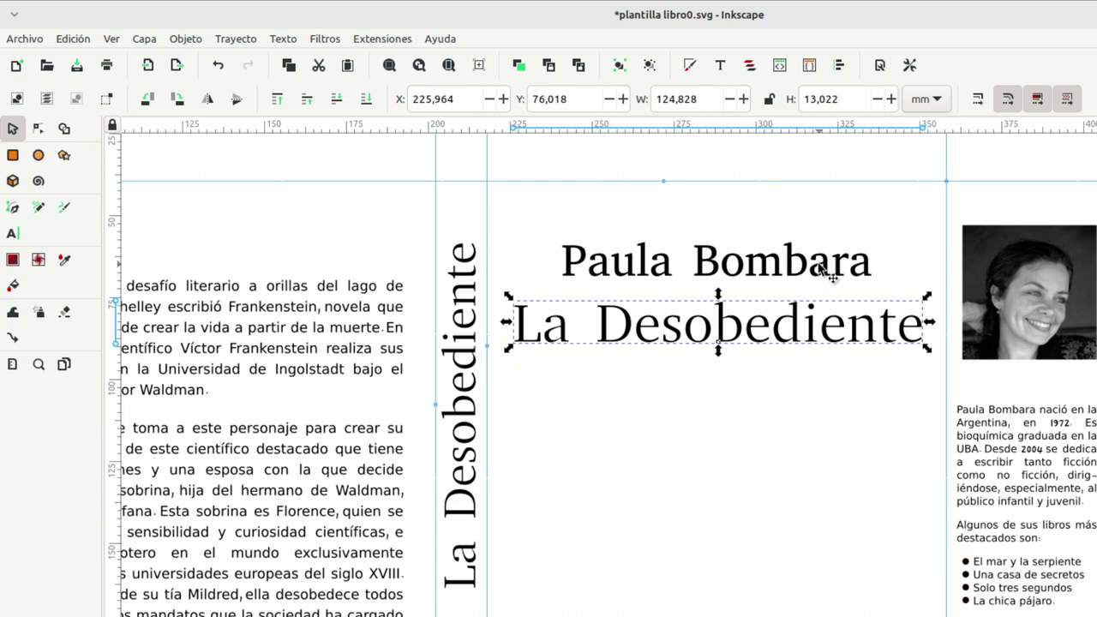
pyautogui.keyDown('shift'); pyautogui.click(831, 264); pyautogui.keyUp('shift')
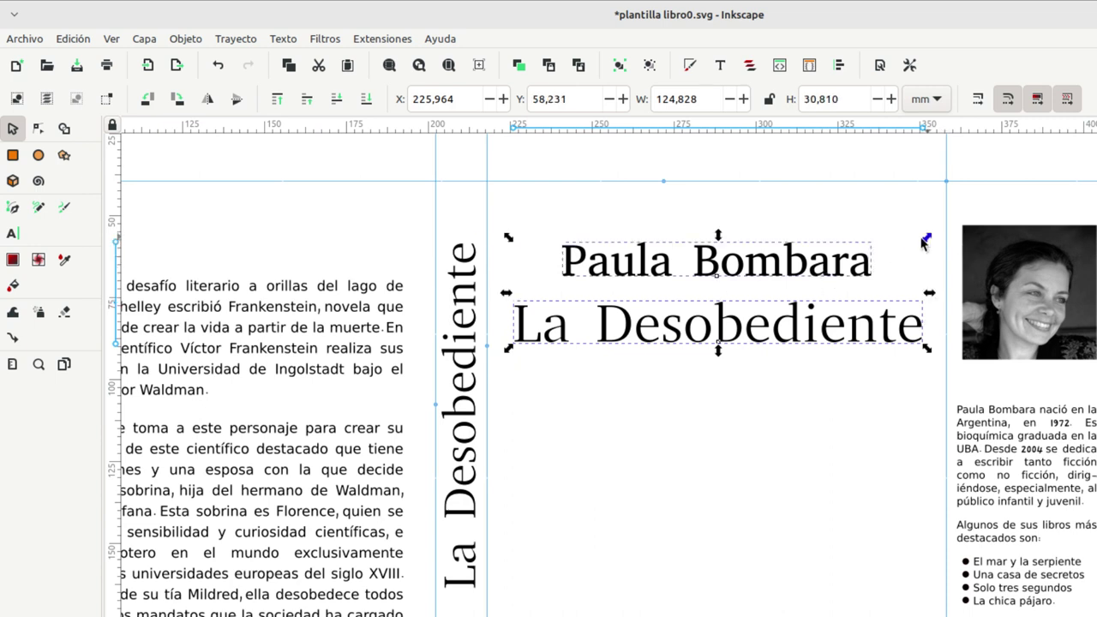
pyautogui.moveTo(924, 243)
pyautogui.mouseDown()
pyautogui.moveTo(940, 230)
pyautogui.moveTo(897, 249)
pyautogui.moveTo(945, 226)
pyautogui.moveTo(854, 282)
pyautogui.moveTo(896, 240)
pyautogui.moveTo(947, 221)
pyautogui.moveTo(894, 254)
pyautogui.moveTo(936, 239)
pyautogui.moveTo(921, 240)
pyautogui.mouseUp()
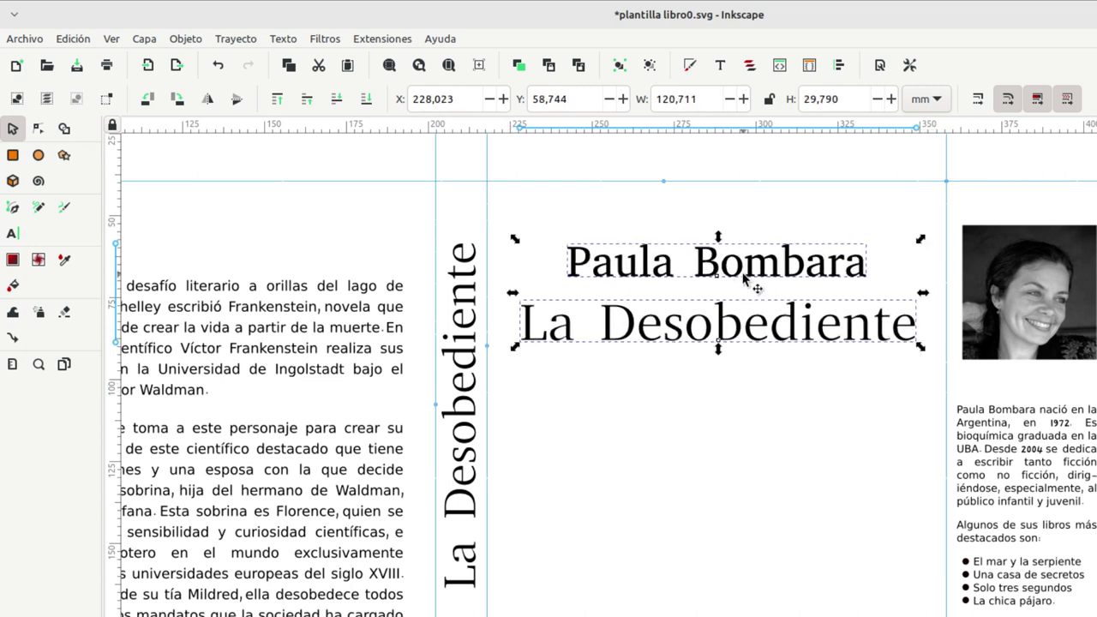
# Step: Try tilting the two title lines, then rotate them back to horizontal and deselect
pyautogui.click(734, 272)
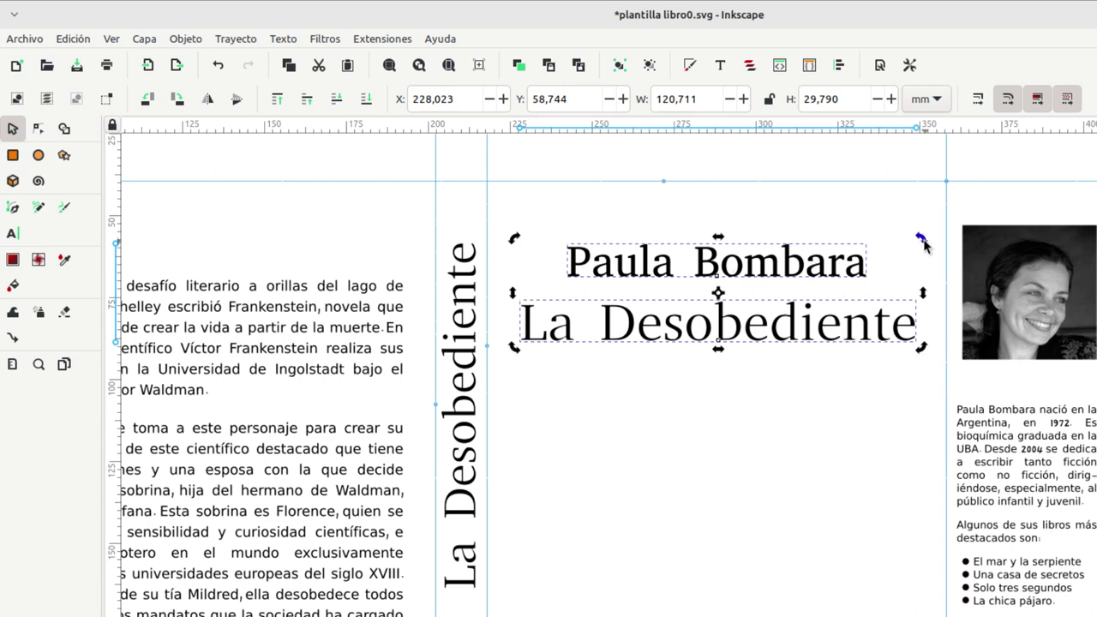
pyautogui.moveTo(922, 241); pyautogui.dragTo(926, 330)
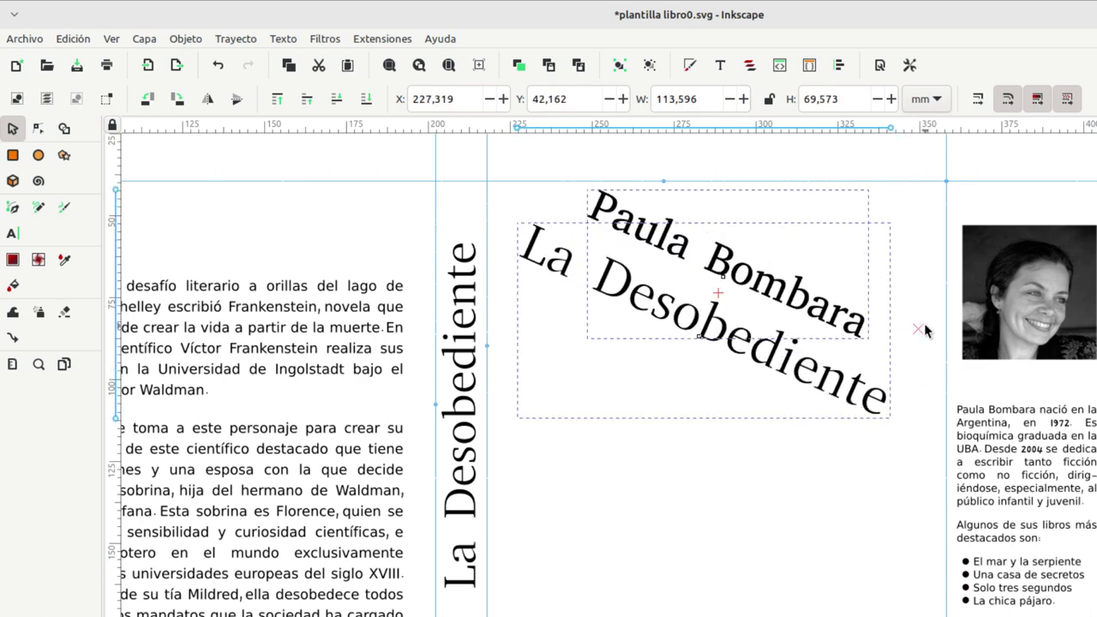
pyautogui.moveTo(925, 330)
pyautogui.mouseDown()
pyautogui.moveTo(917, 249)
pyautogui.moveTo(880, 186)
pyautogui.mouseUp()
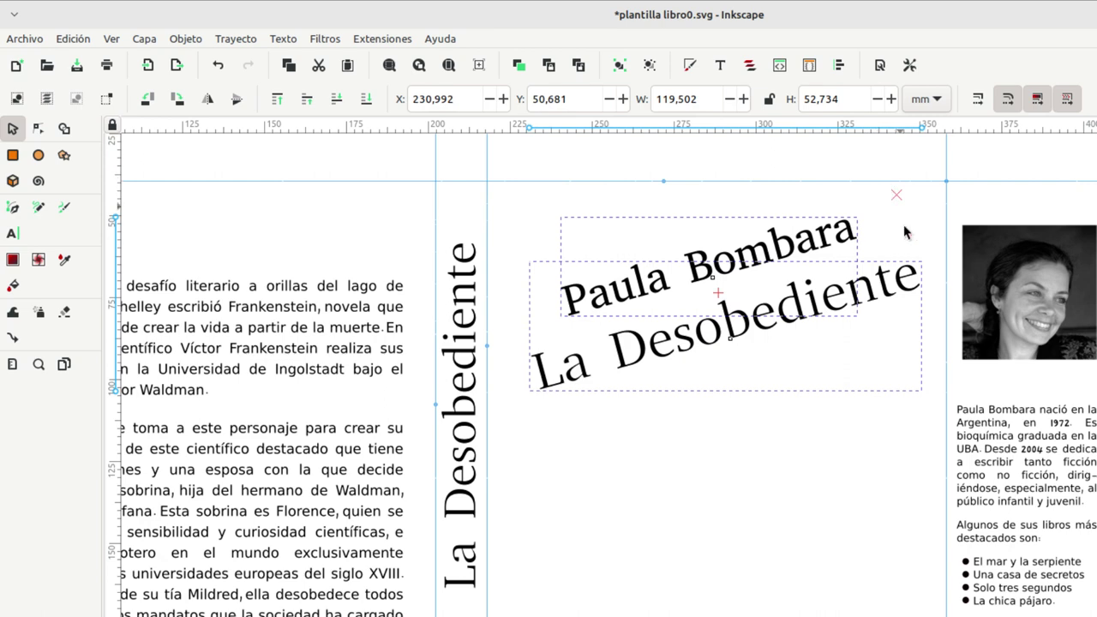
pyautogui.moveTo(905, 233)
pyautogui.mouseDown()
pyautogui.moveTo(900, 260)
pyautogui.moveTo(660, 165)
pyautogui.moveTo(697, 176)
pyautogui.moveTo(814, 281)
pyautogui.mouseUp()
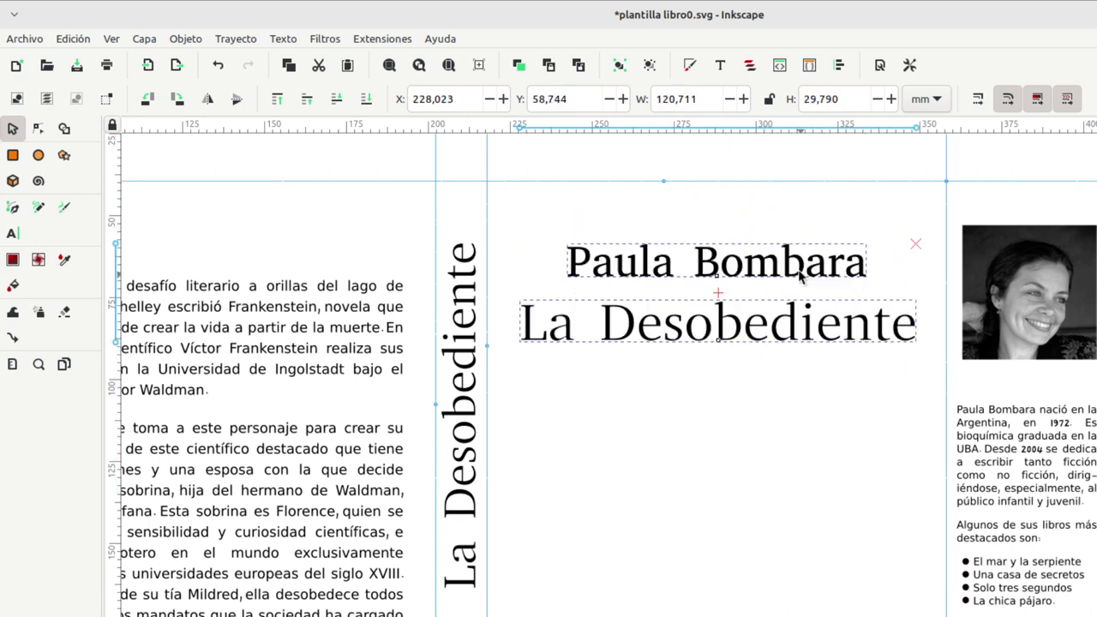
pyautogui.click(728, 441)
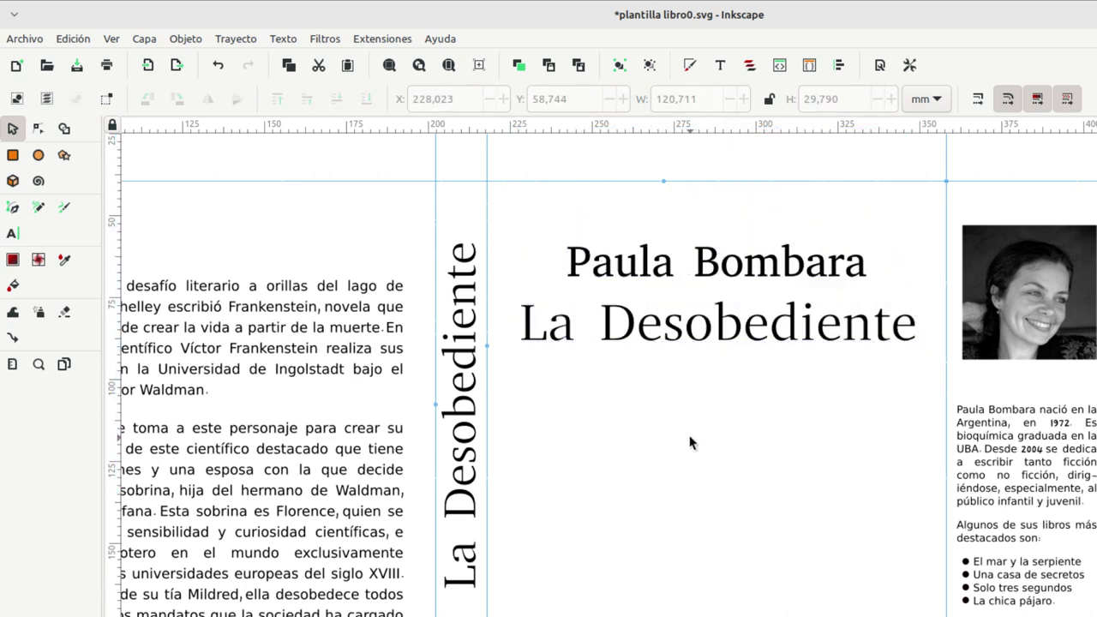
pyautogui.scroll(-2, 708, 457)
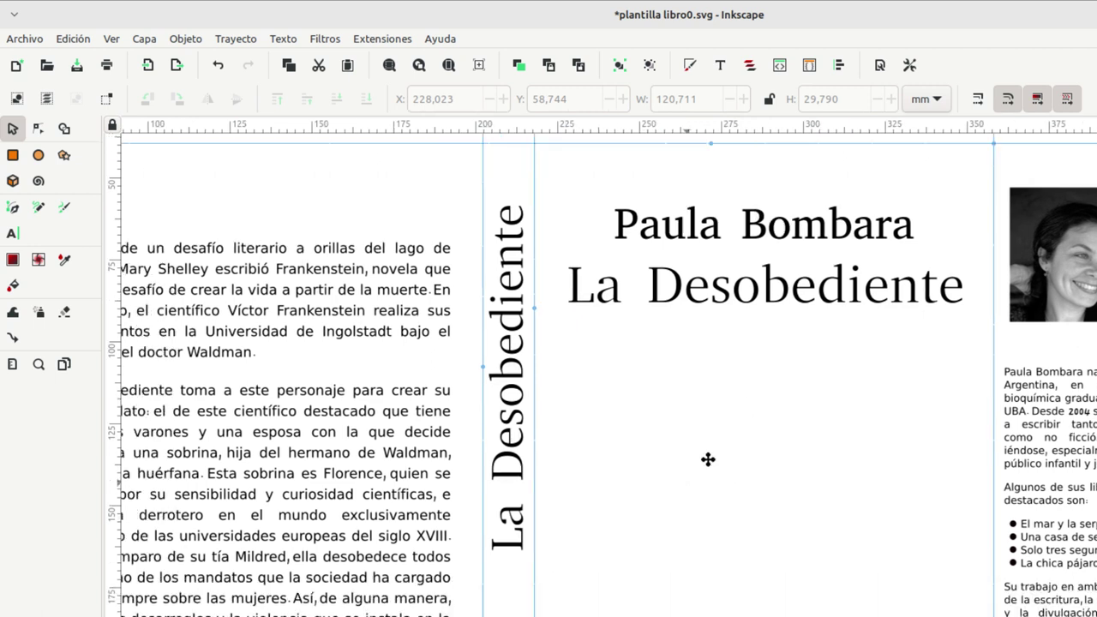
pyautogui.hscroll(-2, 723, 458)
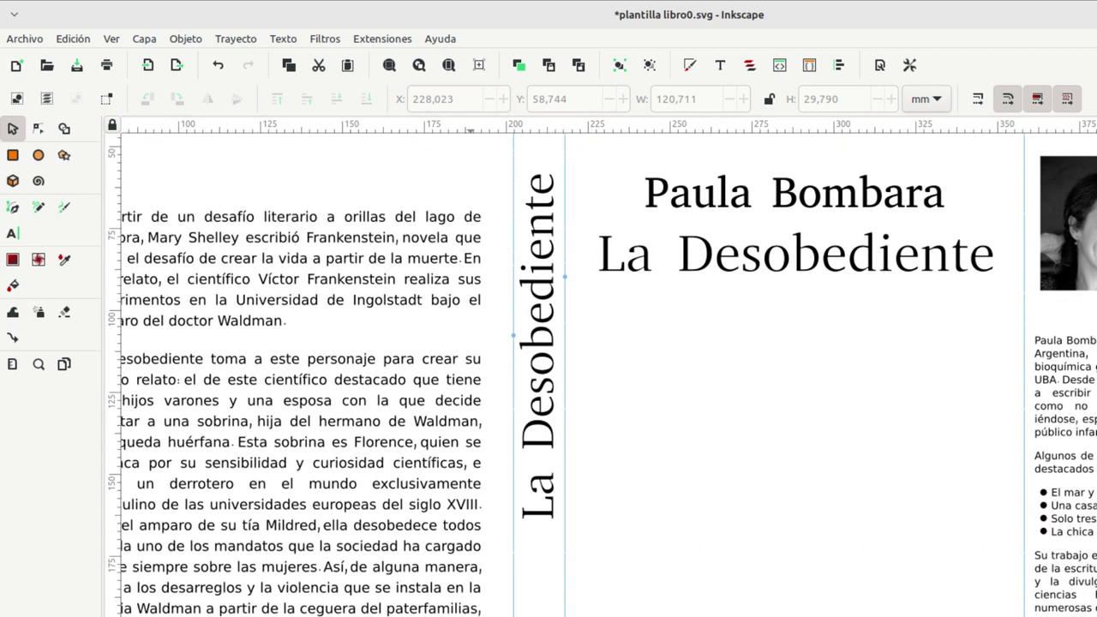
# Step: Drag the parchment texture from the imagenes folder onto the cover canvas
pyautogui.hotkey('alt', 'Tab')
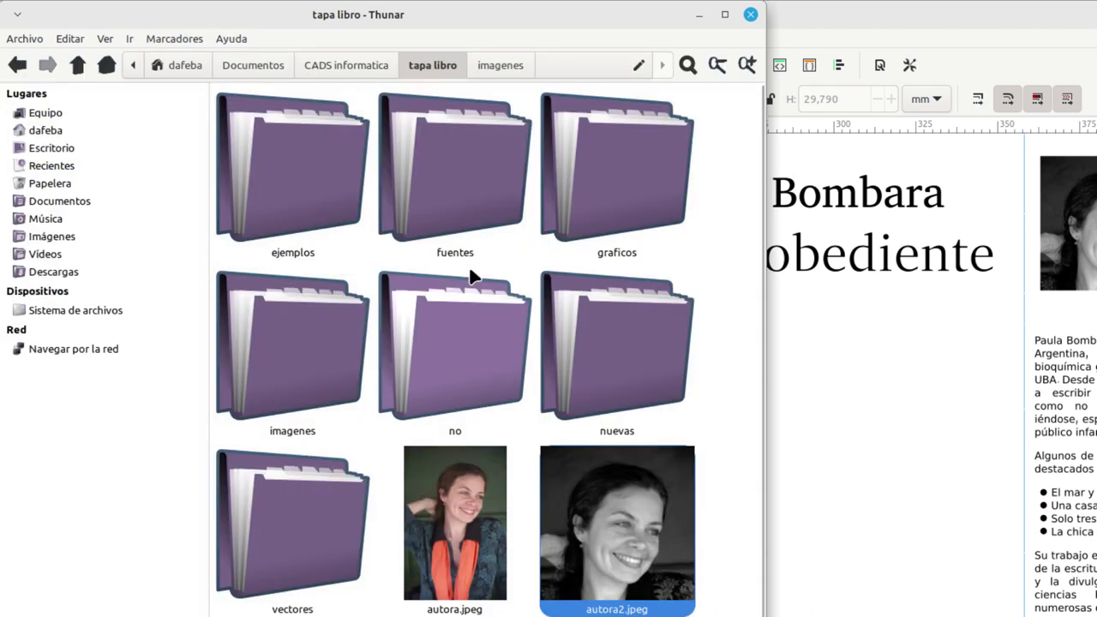
pyautogui.doubleClick(316, 355)
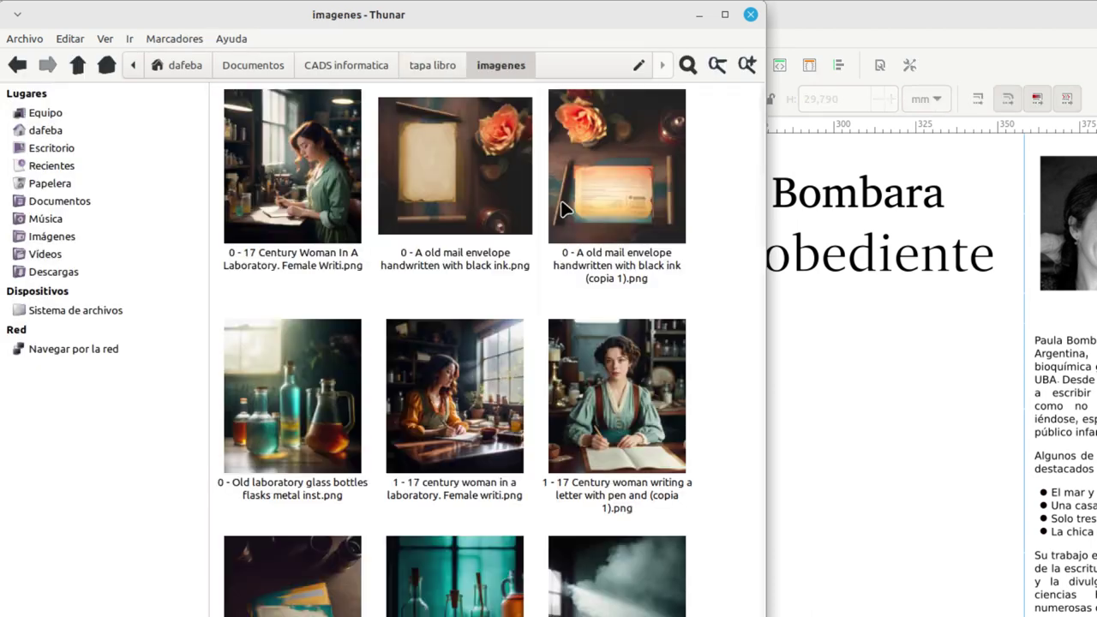
pyautogui.moveTo(757, 142); pyautogui.dragTo(755, 316)
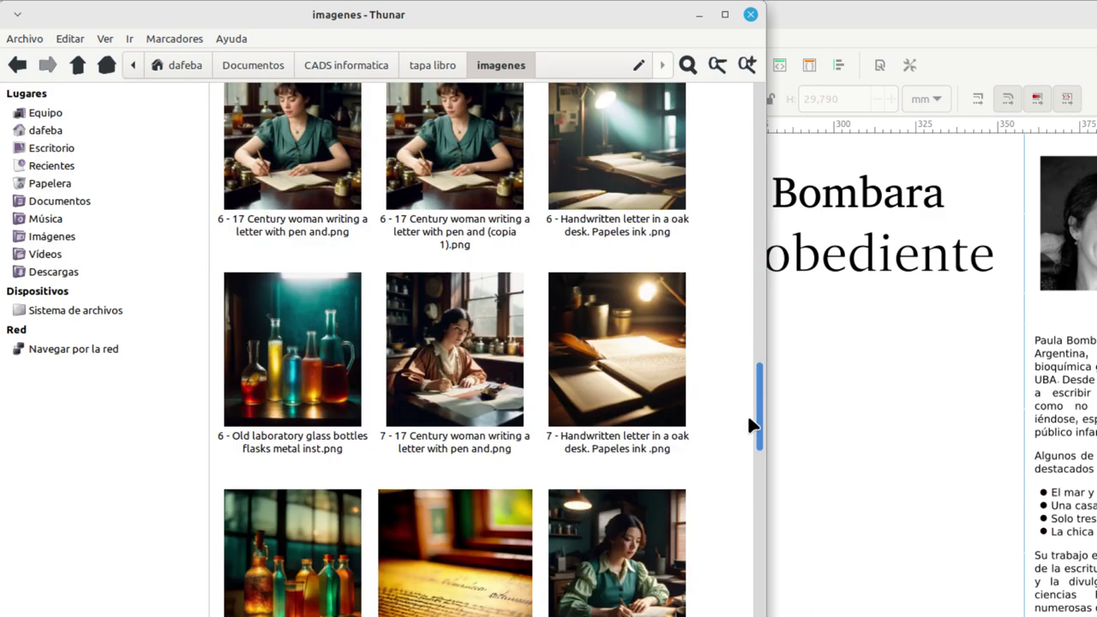
pyautogui.moveTo(754, 316); pyautogui.dragTo(742, 348)
pyautogui.moveTo(627, 261); pyautogui.dragTo(823, 377)
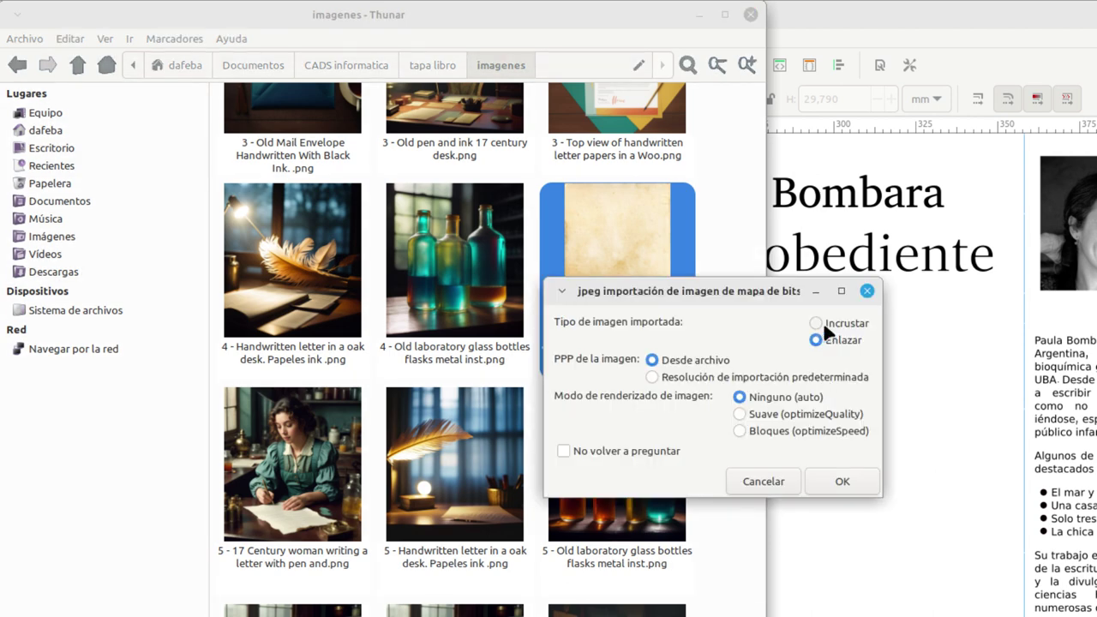
# Step: Embed the parchment image and move it right and down, off the front-cover title
pyautogui.click(818, 323)
pyautogui.click(828, 479)
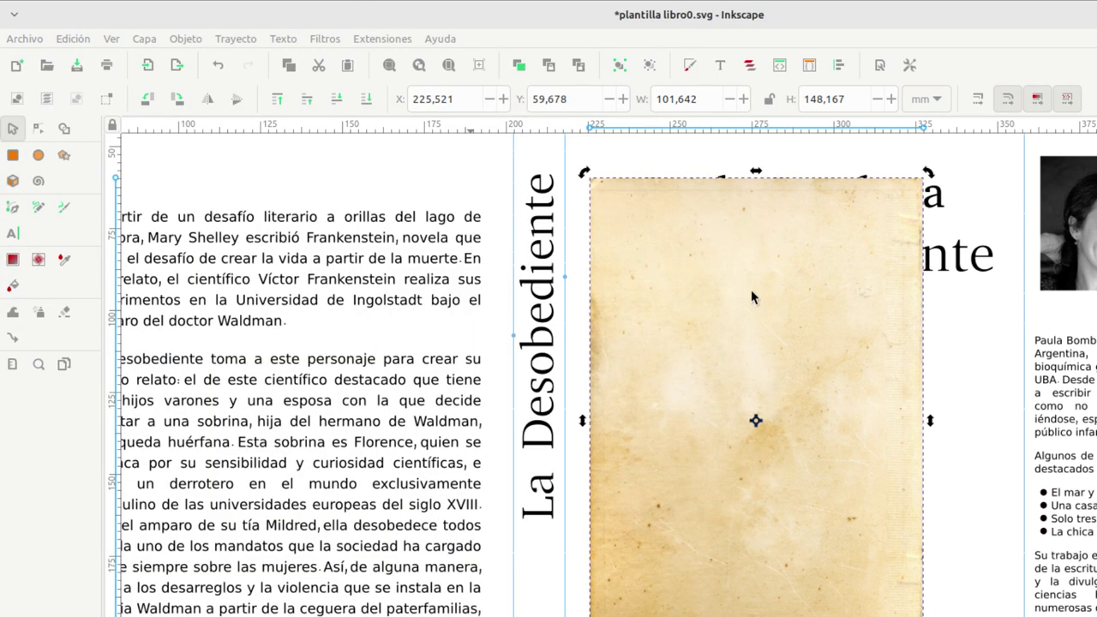
pyautogui.moveTo(566, 339); pyautogui.dragTo(770, 367)
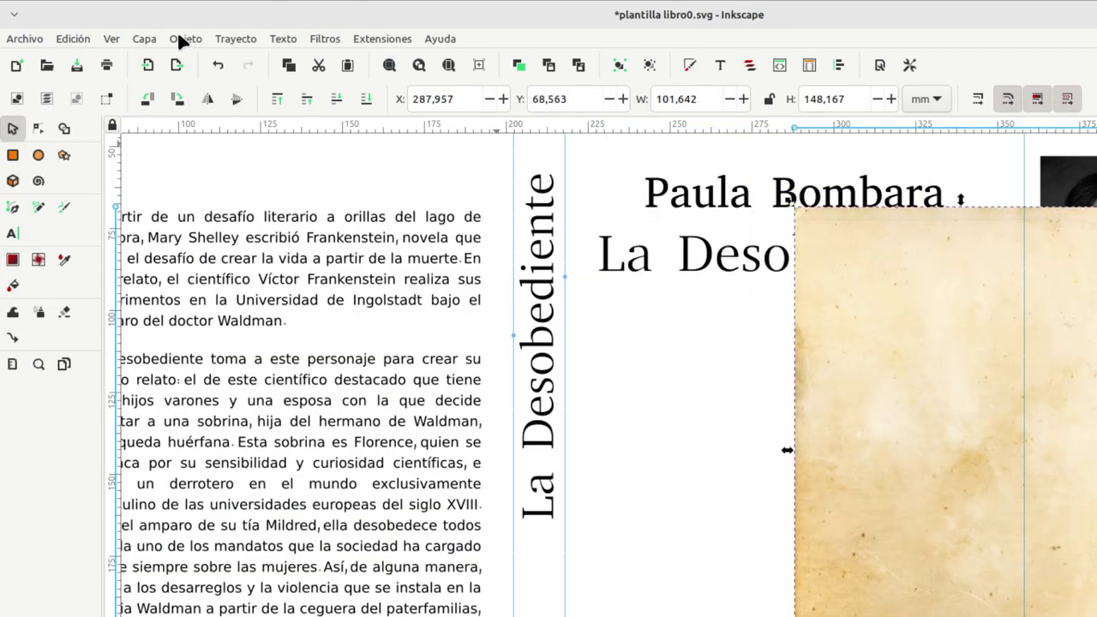
pyautogui.click(178, 38)
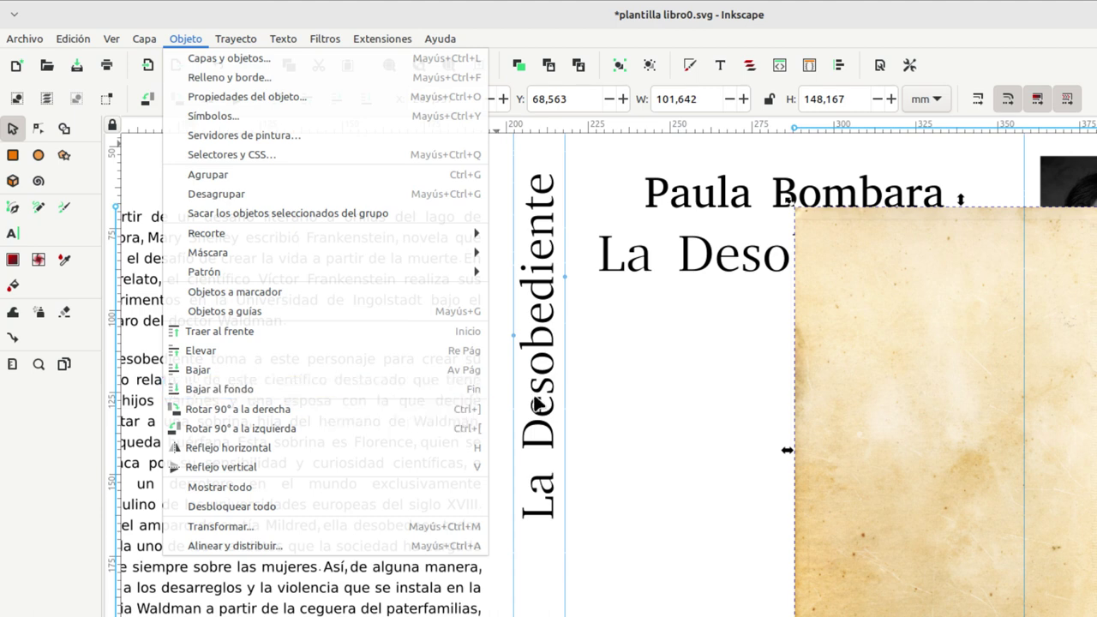
# Step: Rotate the parchment image 90° counter-clockwise so it becomes landscape
pyautogui.click(779, 391)
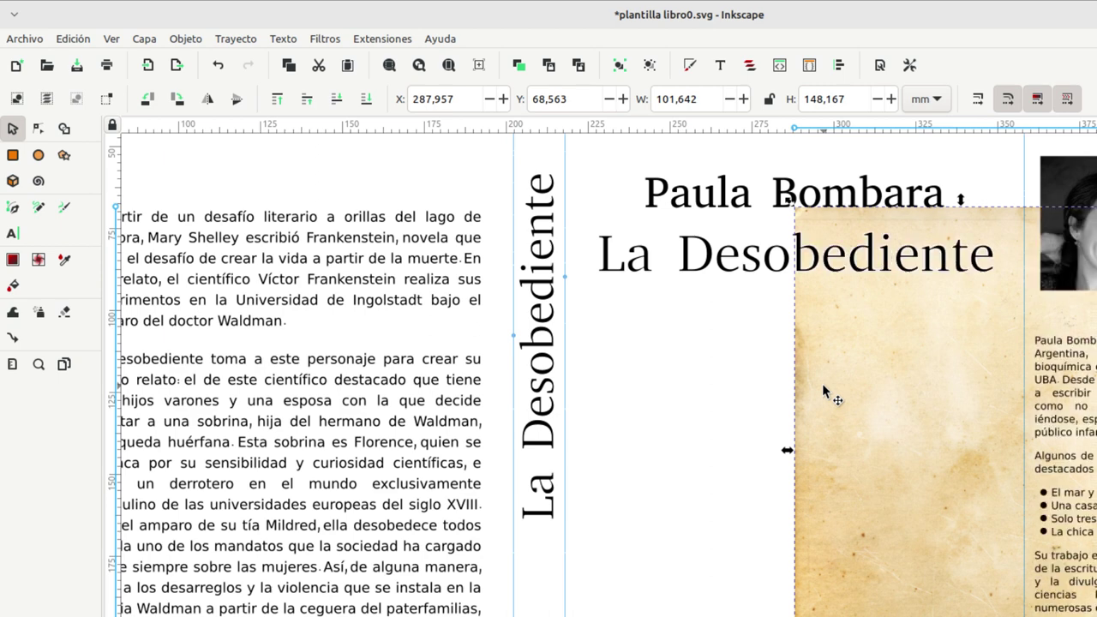
pyautogui.click(822, 383)
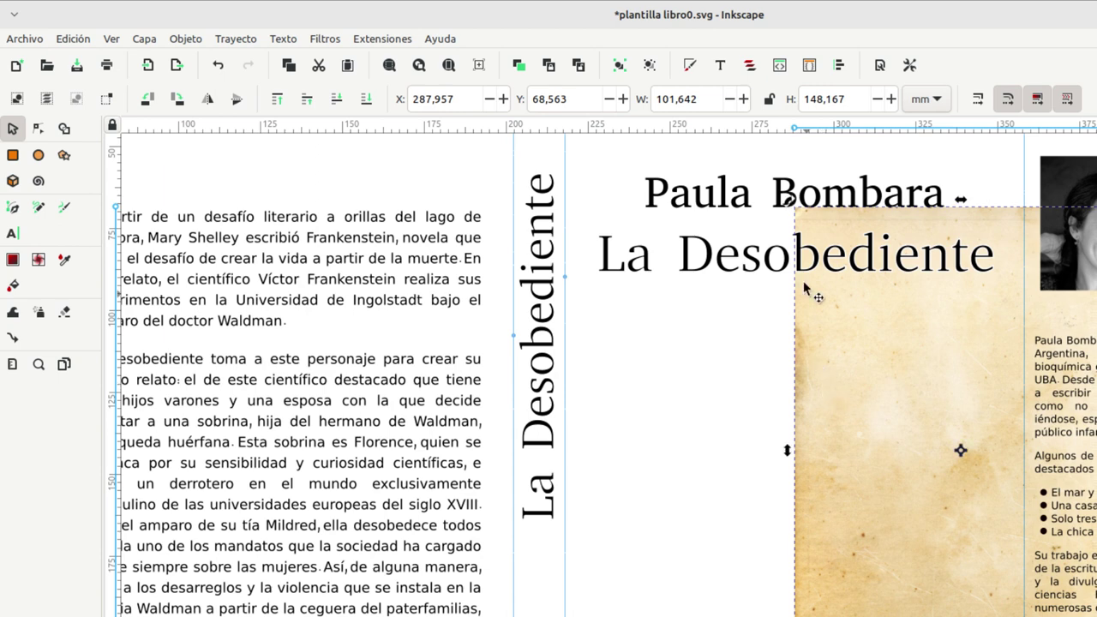
pyautogui.moveTo(787, 199); pyautogui.dragTo(728, 608)
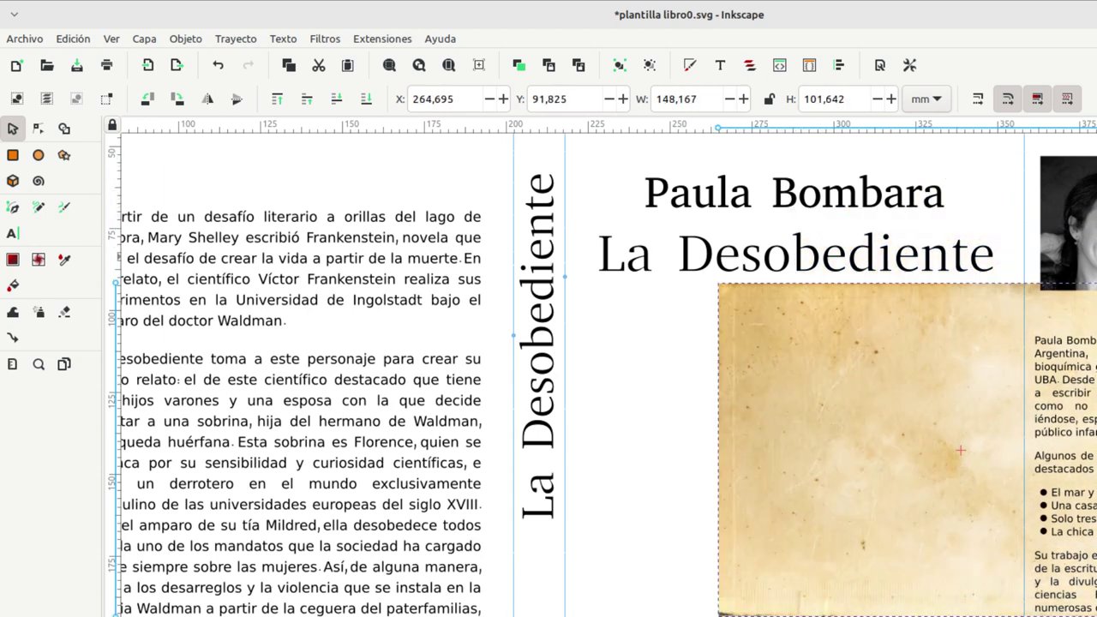
pyautogui.scroll(2, 960, 448)
pyautogui.hscroll(-3, 960, 448)
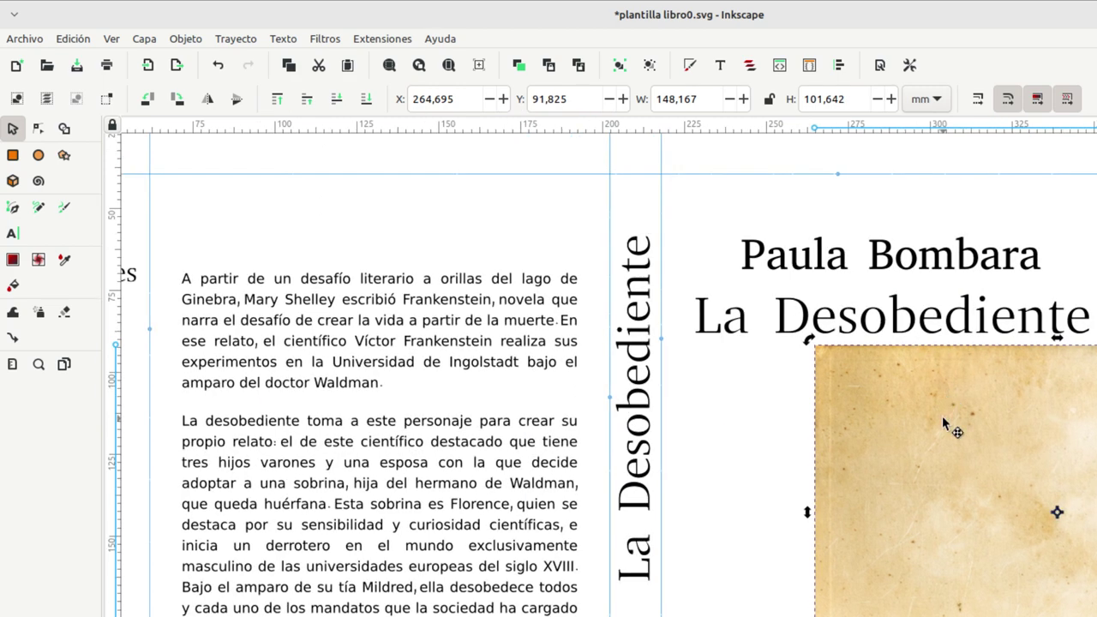
# Step: Snap the parchment's corner to the back cover's top-left guides and flip it horizontally and vertically
pyautogui.click(966, 367)
pyautogui.moveTo(962, 470)
pyautogui.mouseDown()
pyautogui.moveTo(311, 240)
pyautogui.moveTo(682, 319)
pyautogui.mouseUp()
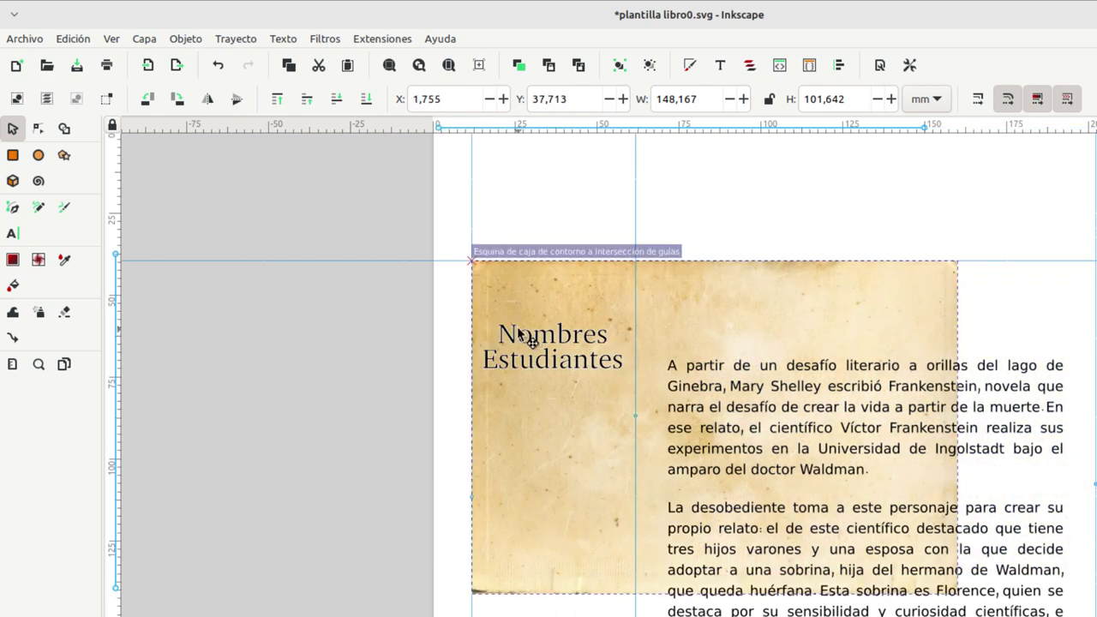
pyautogui.moveTo(681, 320)
pyautogui.mouseDown()
pyautogui.moveTo(551, 334)
pyautogui.moveTo(563, 301)
pyautogui.moveTo(529, 304)
pyautogui.mouseUp()
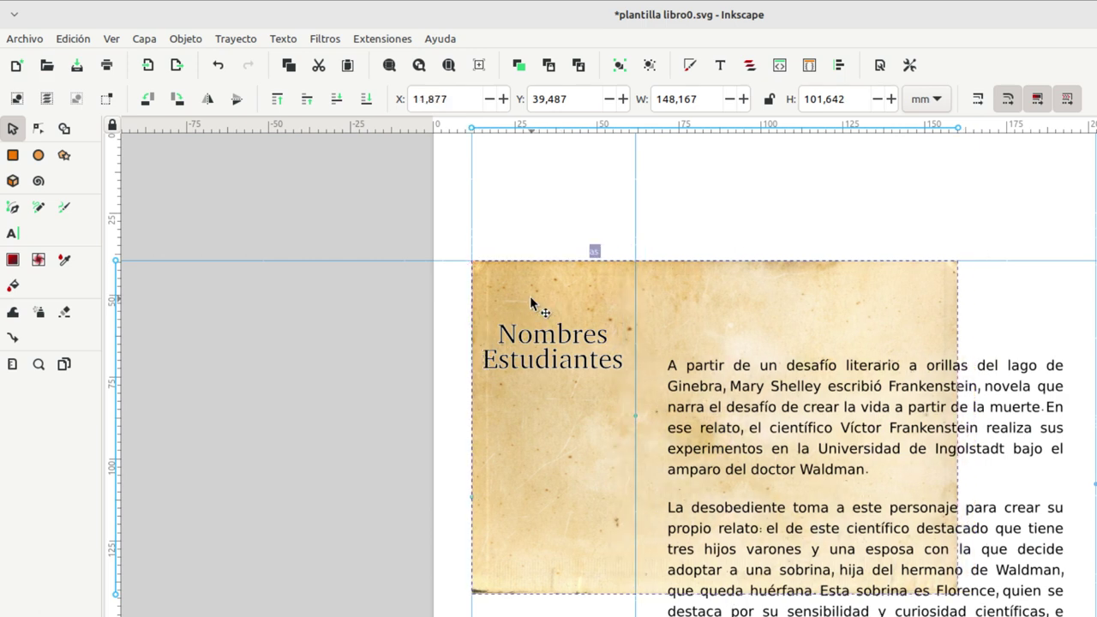
pyautogui.click(207, 99)
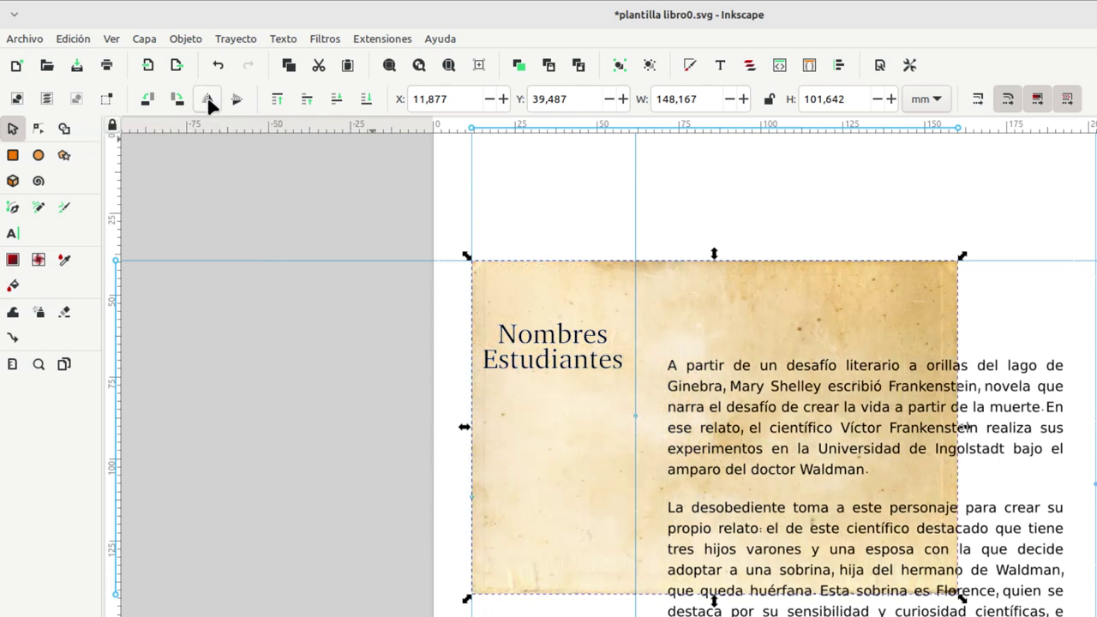
pyautogui.click(236, 100)
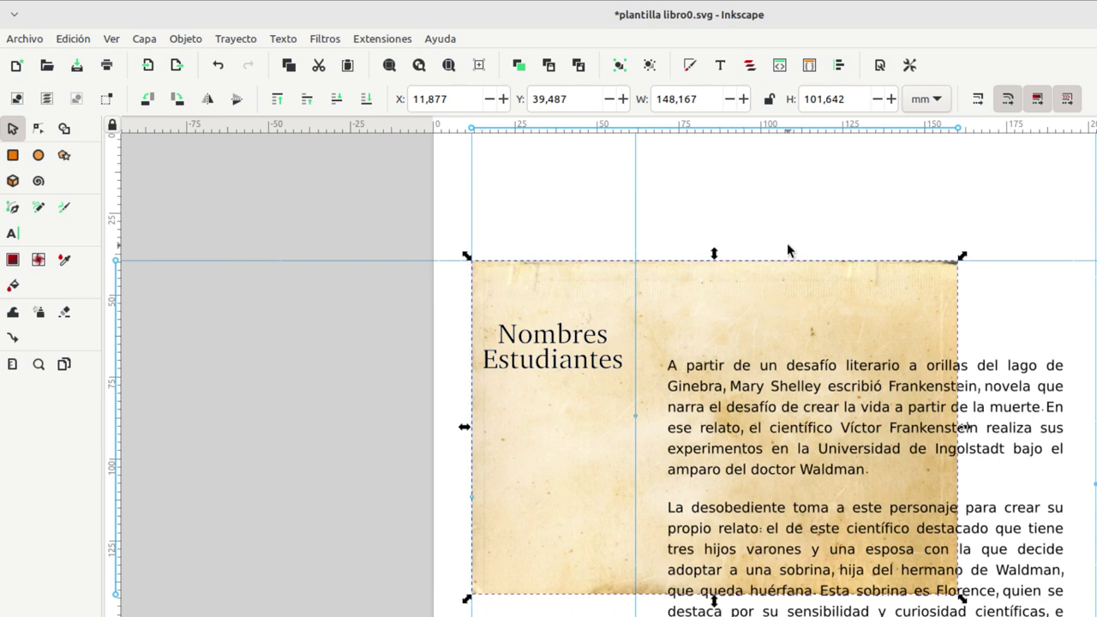
pyautogui.press('-')
pyautogui.press('-')
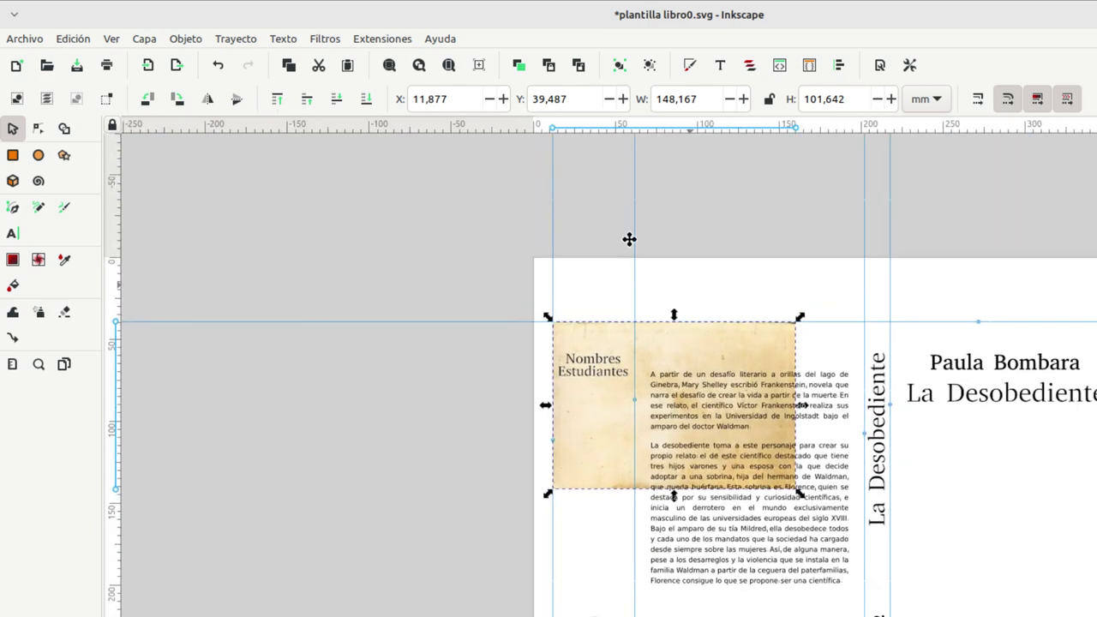
# Step: Stretch the parchment to 396.123 × 220.205 mm to cover the full width and height of the spread
pyautogui.scroll(-3, 660, 275)
pyautogui.hscroll(3, 660, 275)
pyautogui.moveTo(682, 318); pyautogui.dragTo(1085, 366)
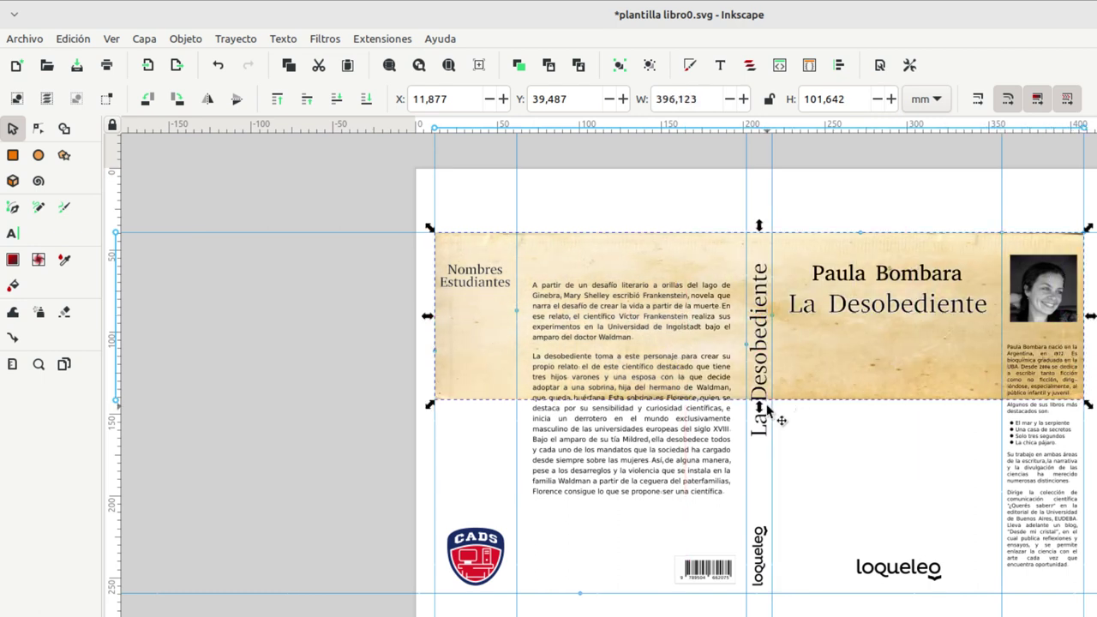
pyautogui.moveTo(760, 407); pyautogui.dragTo(751, 593)
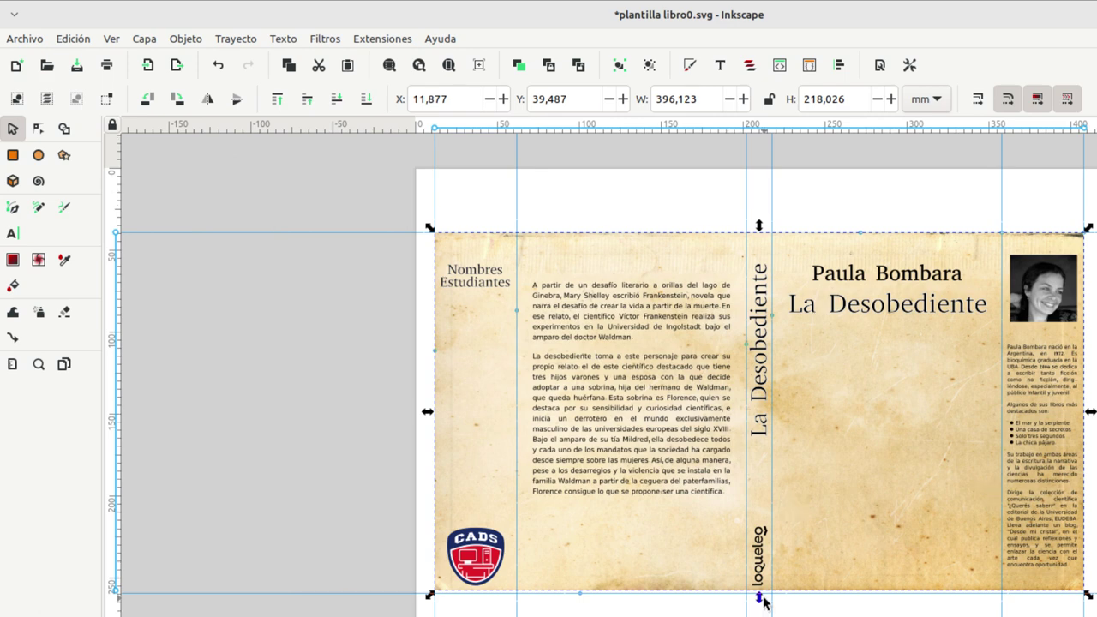
pyautogui.moveTo(759, 598); pyautogui.dragTo(758, 612)
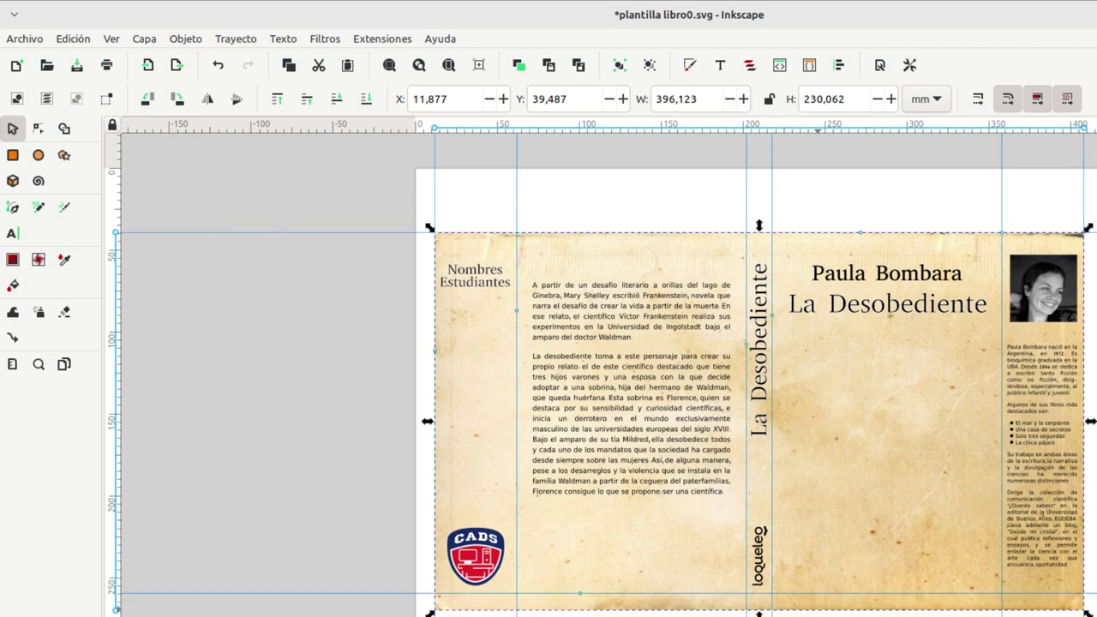
pyautogui.scroll(3, 756, 420)
pyautogui.scroll(-2, 820, 605)
pyautogui.scroll(-6, 814, 600)
pyautogui.scroll(-1, 797, 608)
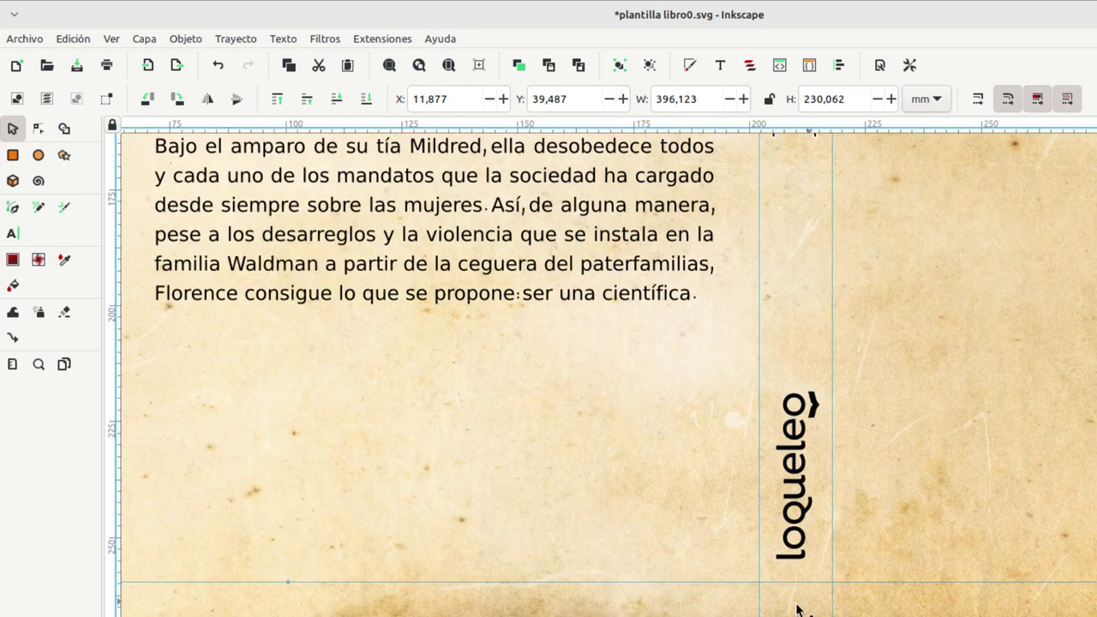
pyautogui.moveTo(795, 614); pyautogui.dragTo(795, 594)
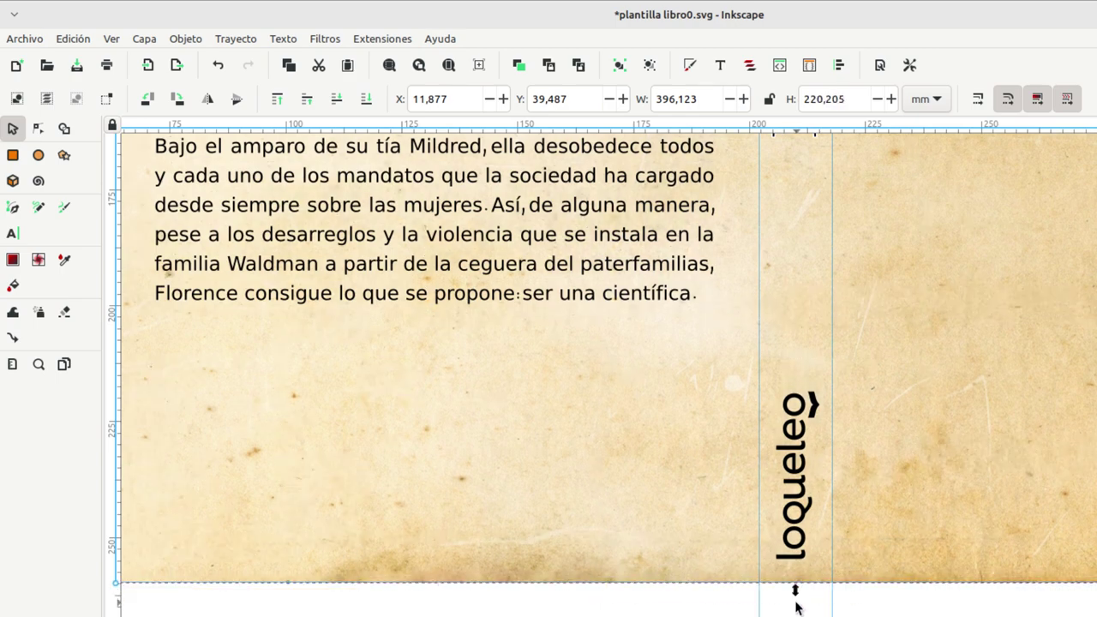
pyautogui.scroll(-2, 796, 605)
pyautogui.scroll(-1, 795, 605)
pyautogui.scroll(-1, 797, 606)
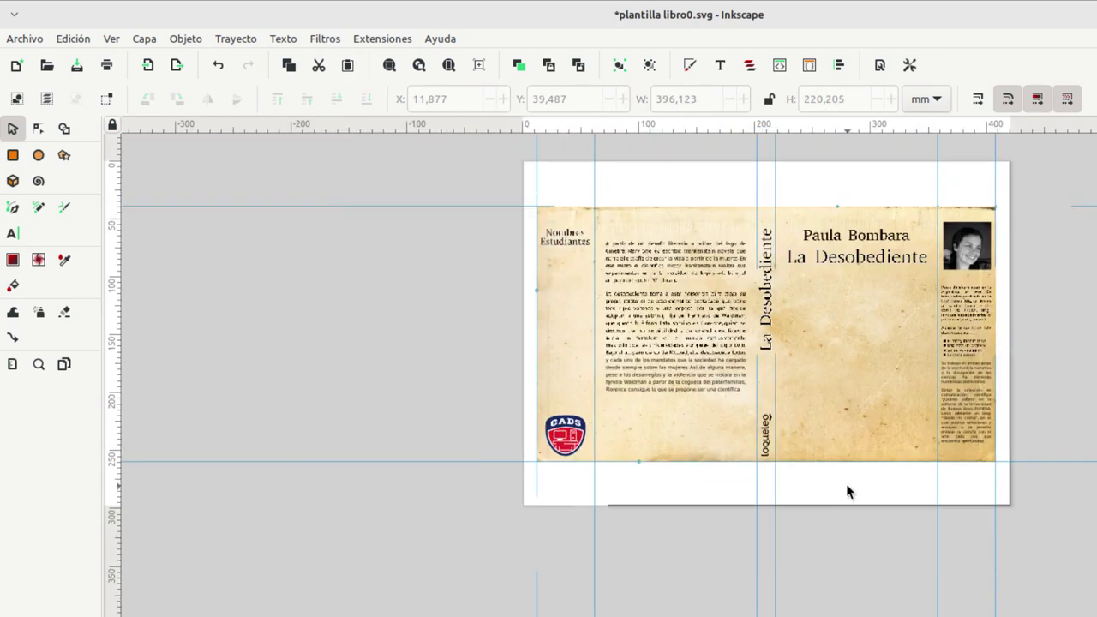
pyautogui.scroll(2, 803, 598)
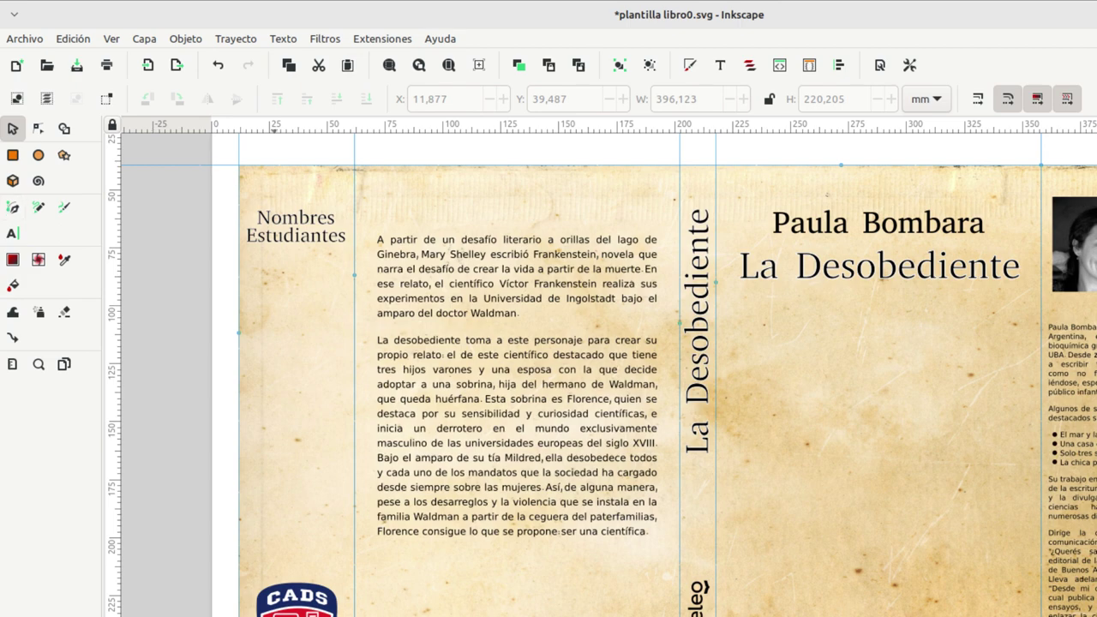
# Step: Drop the 17th-century woman-writing image onto the cover and embed it
pyautogui.hotkey('alt', 'Tab')
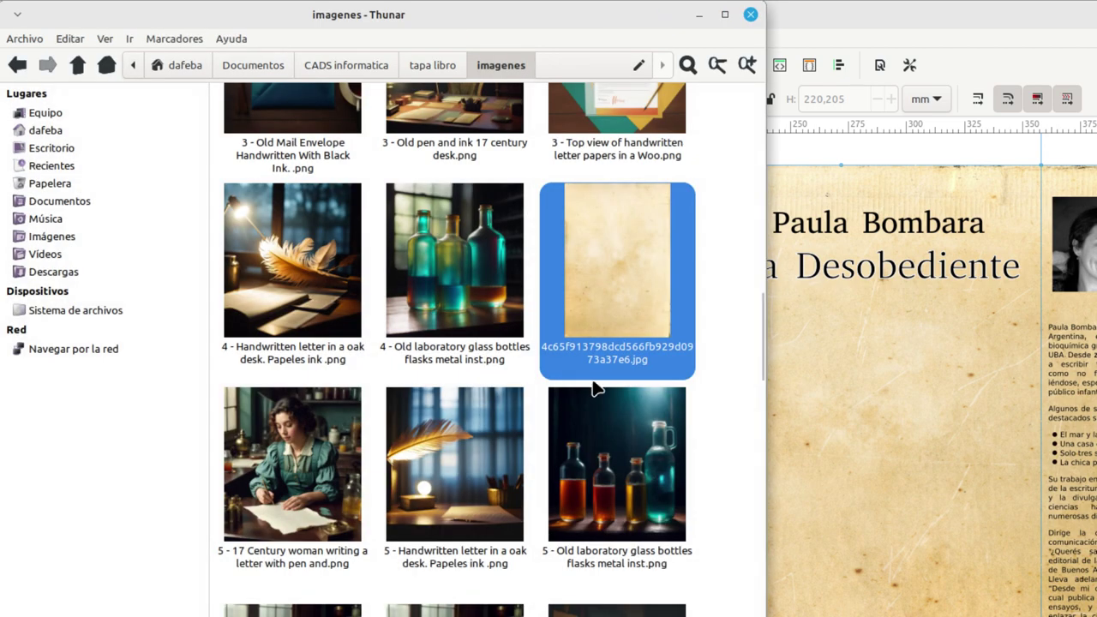
pyautogui.moveTo(338, 462); pyautogui.dragTo(839, 376)
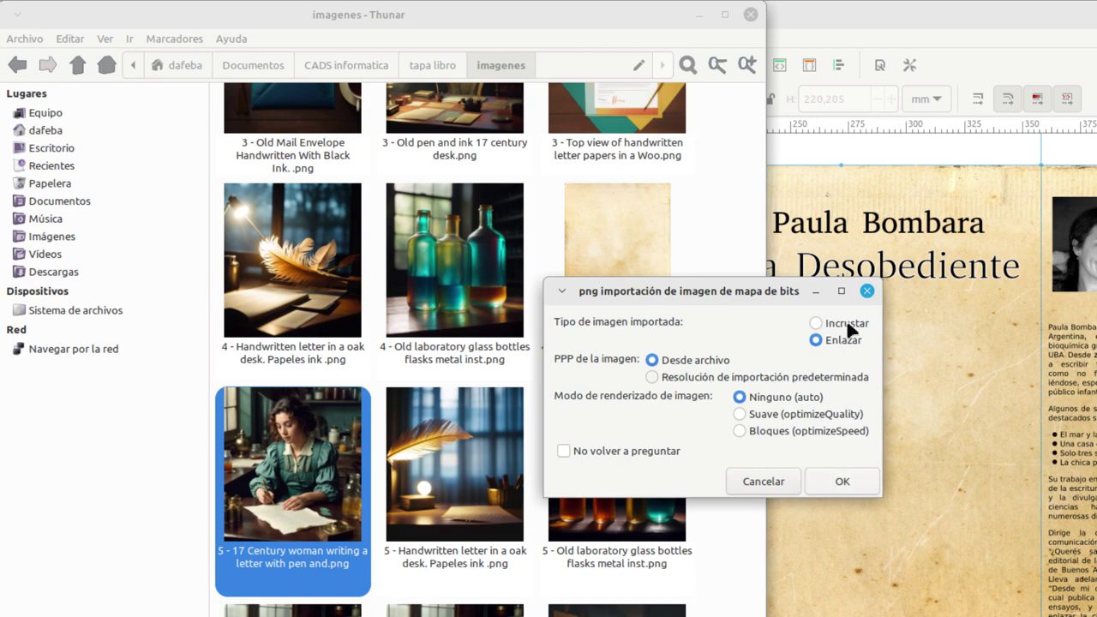
pyautogui.click(846, 322)
pyautogui.click(836, 470)
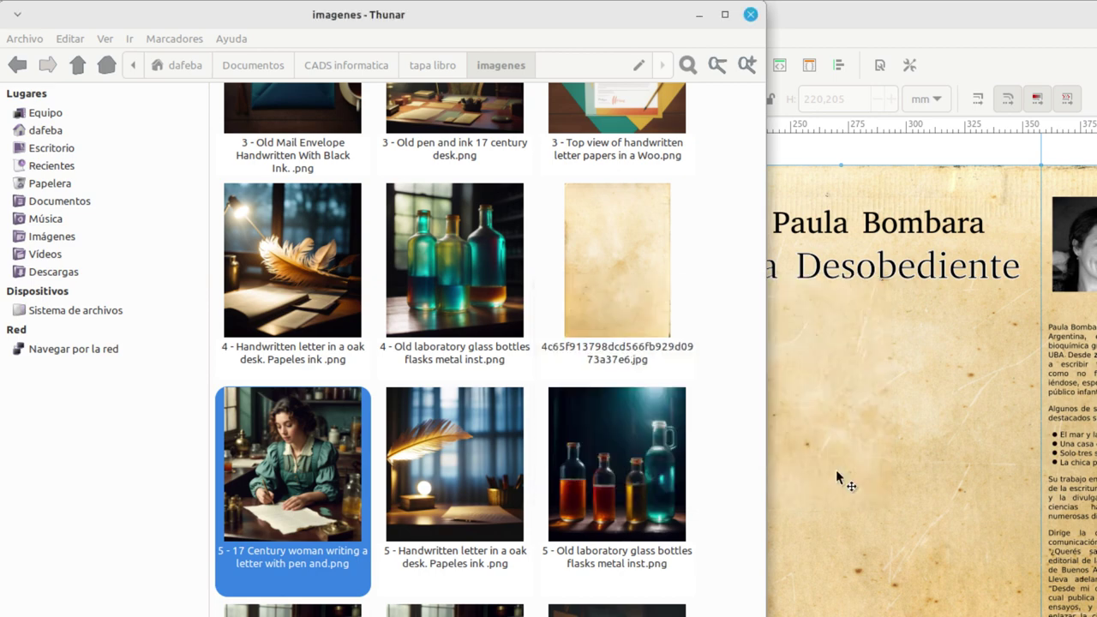
# Step: Scale the woman-writing image to 108.832 × 122.436 mm and place it below the front-cover title
pyautogui.click(698, 16)
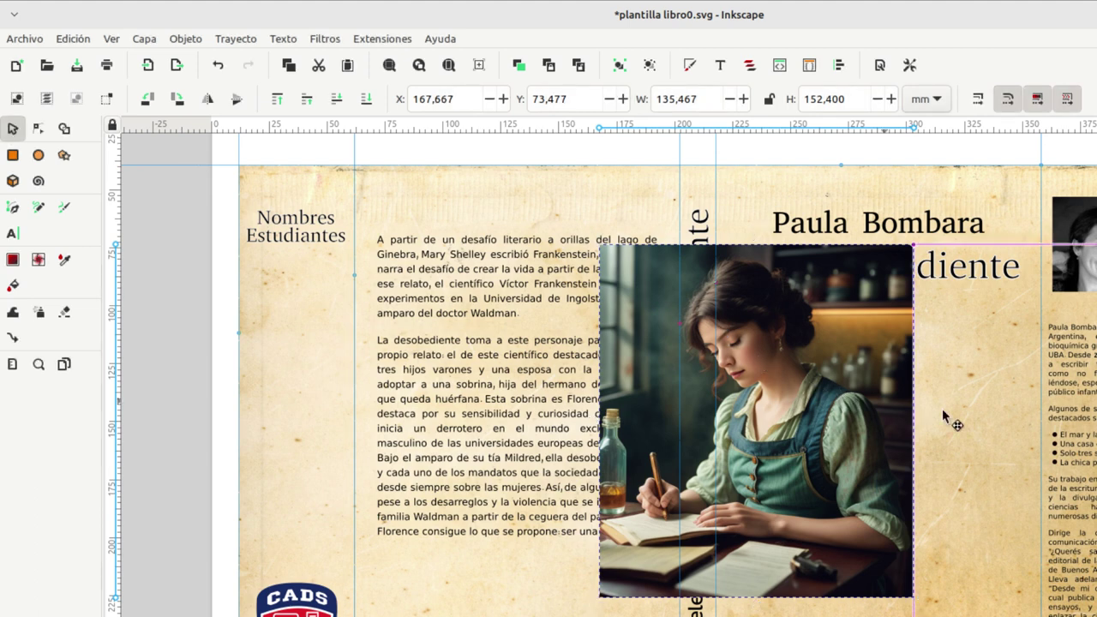
pyautogui.moveTo(887, 402); pyautogui.dragTo(974, 420)
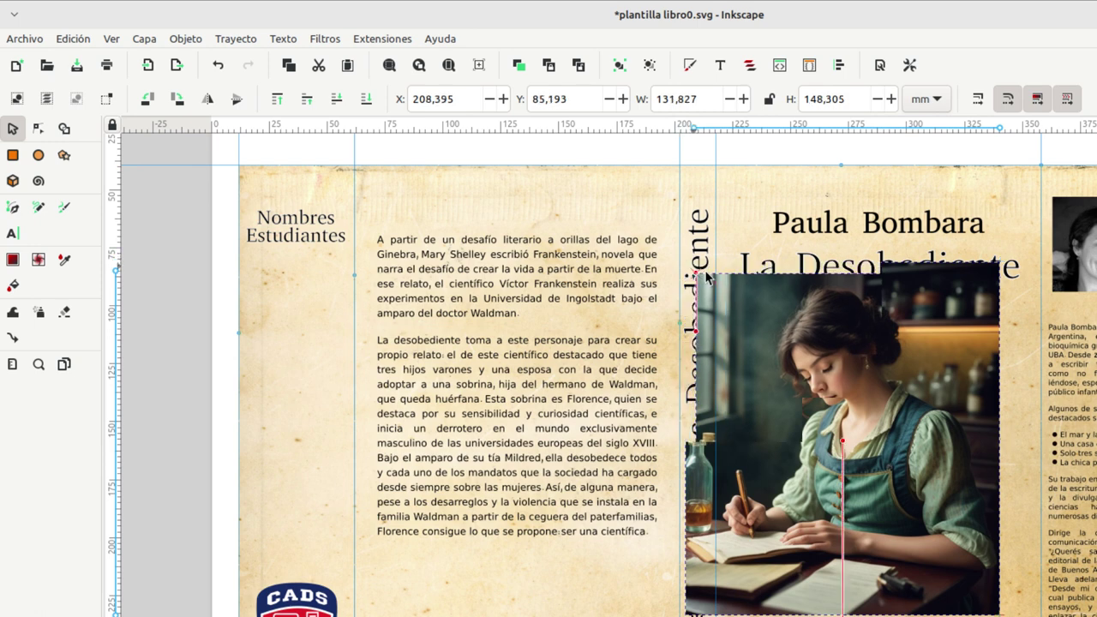
pyautogui.moveTo(686, 270); pyautogui.dragTo(747, 306)
pyautogui.moveTo(789, 375); pyautogui.dragTo(792, 369)
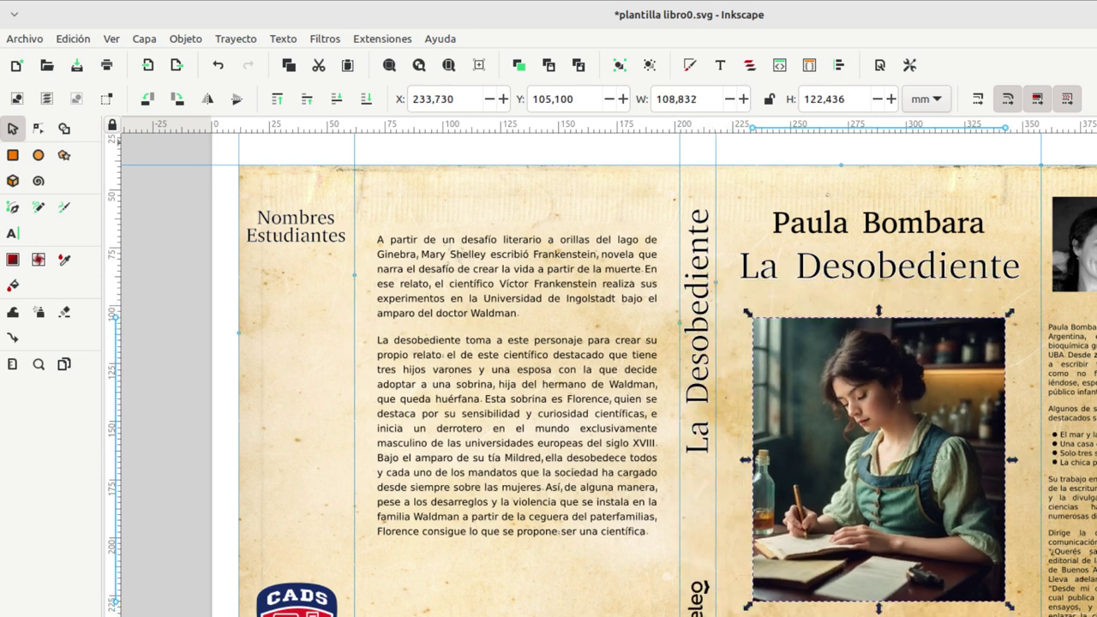
pyautogui.click(904, 441)
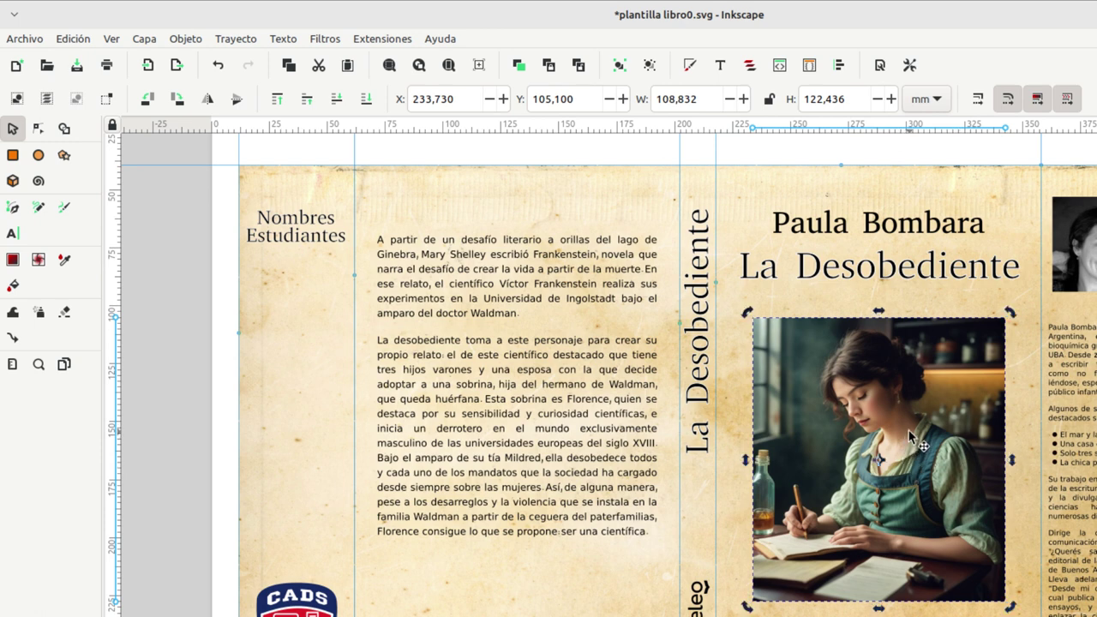
pyautogui.click(909, 430)
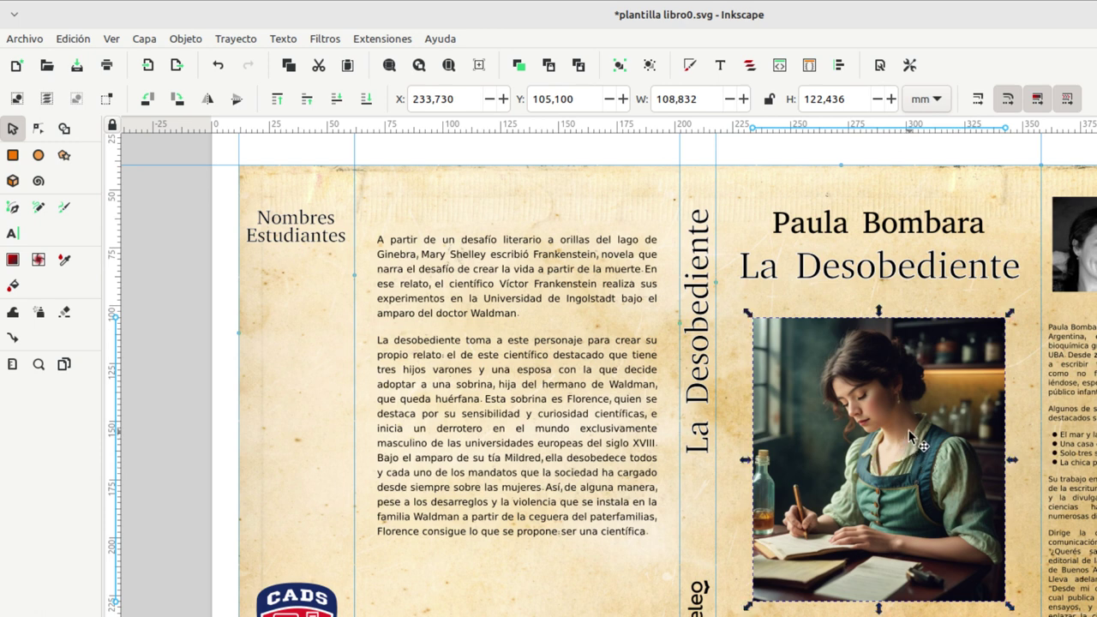
# Step: Draw a white rectangle over the front-cover illustration and nudge it into place as a frame
pyautogui.click(13, 156)
pyautogui.moveTo(741, 301)
pyautogui.mouseDown()
pyautogui.moveTo(1021, 600)
pyautogui.moveTo(1022, 616)
pyautogui.mouseUp()
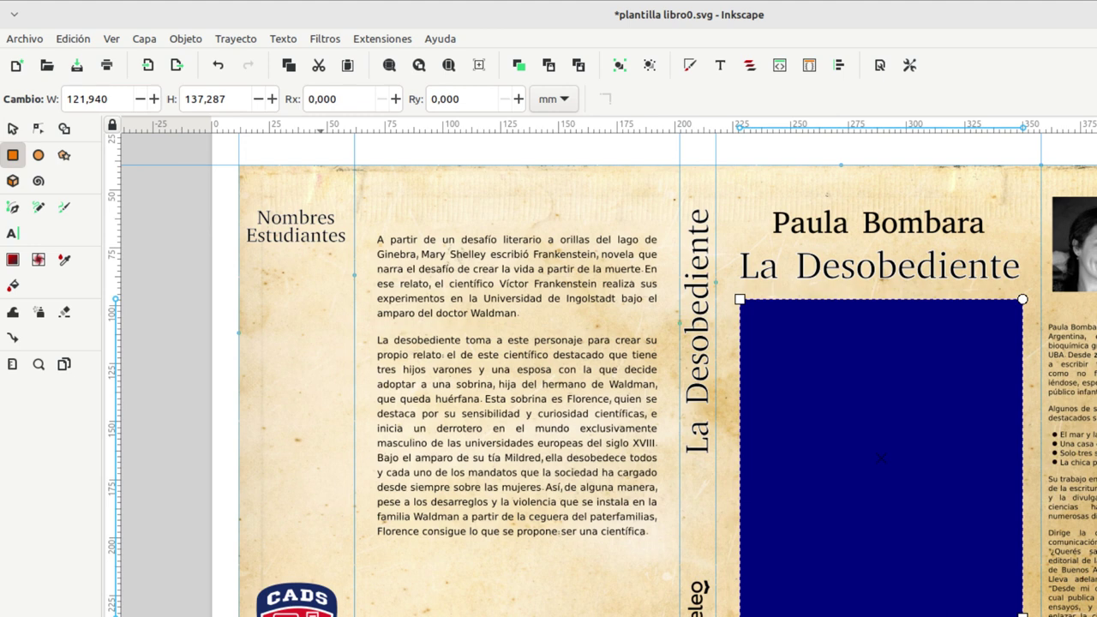
pyautogui.click(336, 613)
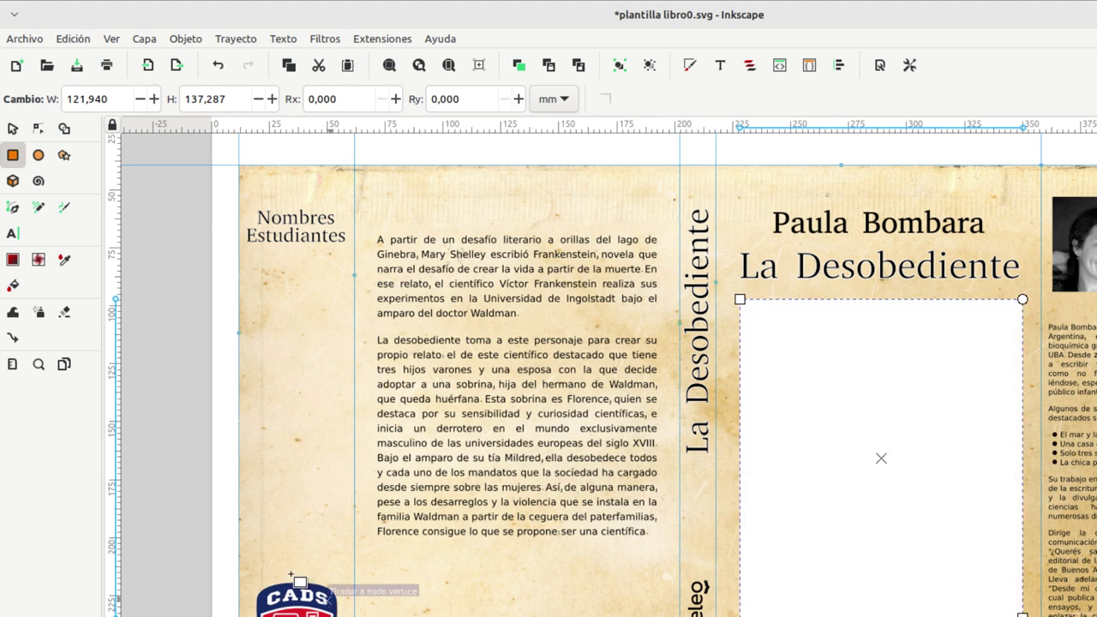
pyautogui.click(10, 130)
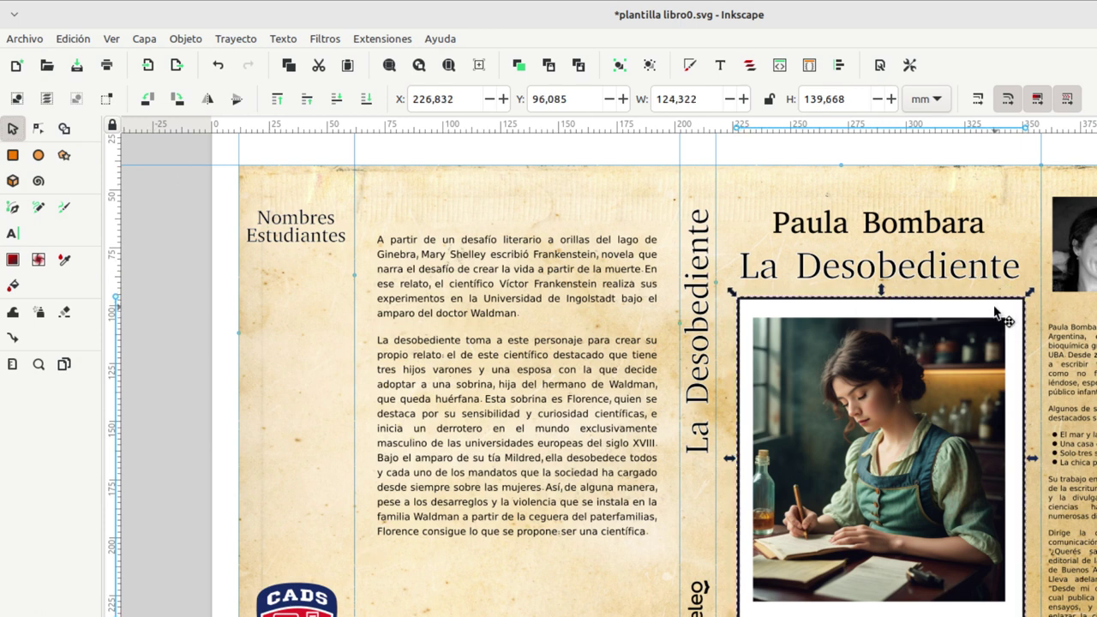
pyautogui.moveTo(993, 313); pyautogui.dragTo(990, 312)
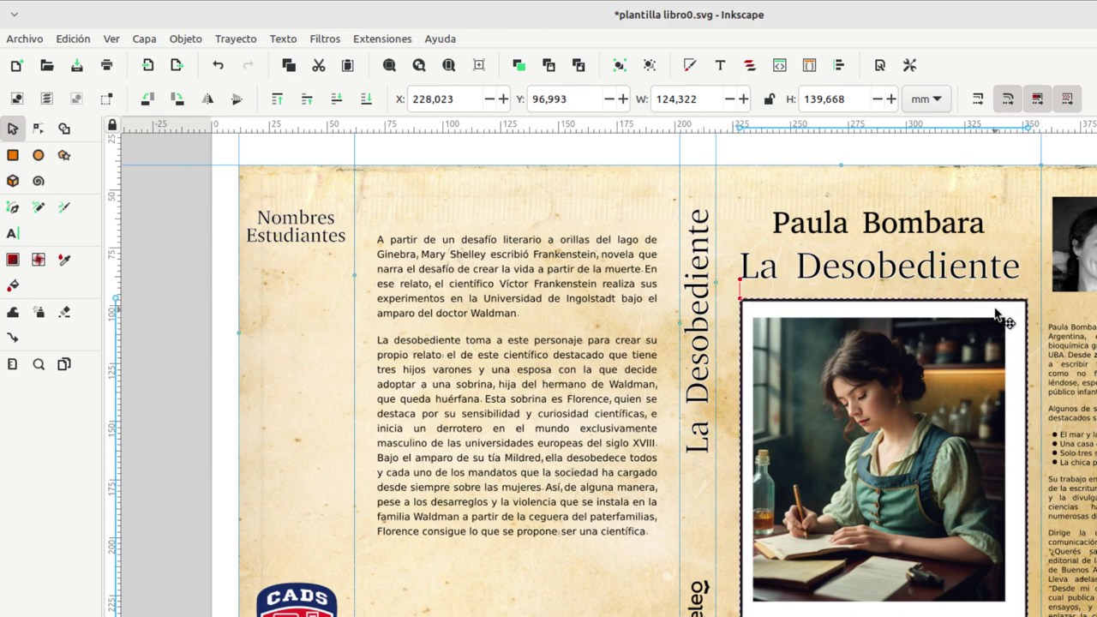
pyautogui.moveTo(991, 314); pyautogui.dragTo(982, 308)
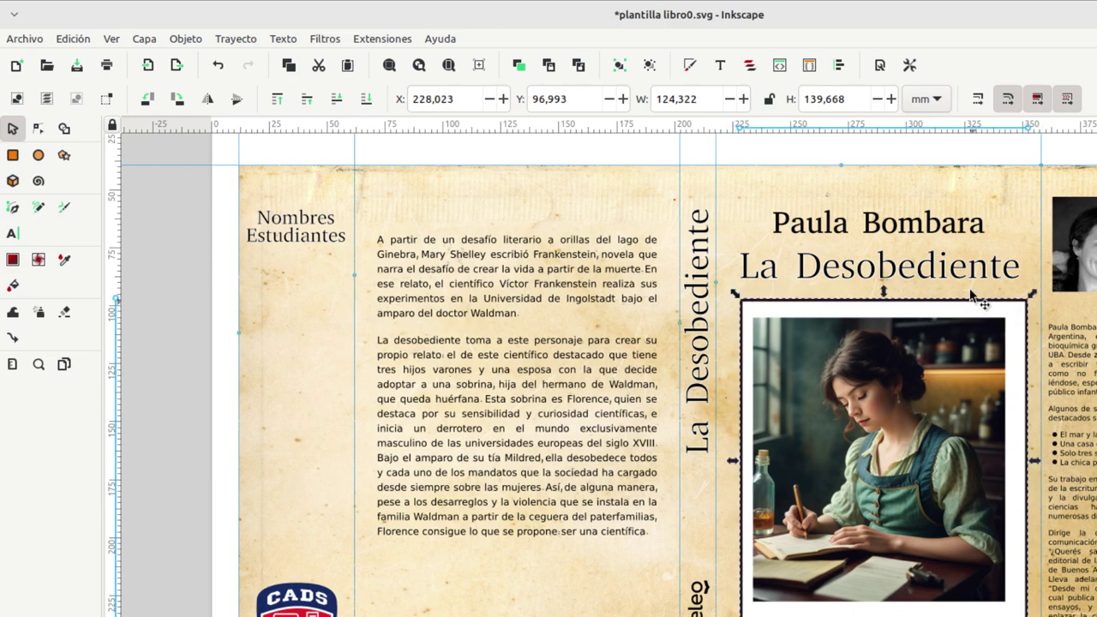
# Step: Center the white frame on the photo horizontally and vertically using Align and Distribute
pyautogui.click(842, 65)
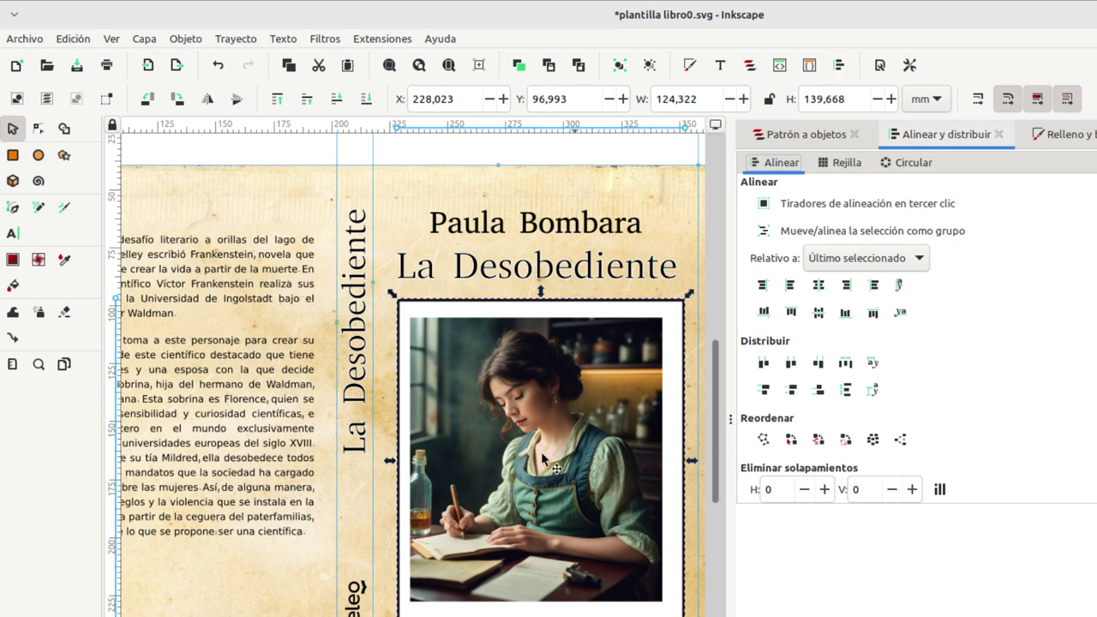
pyautogui.keyDown('shift'); pyautogui.click(572, 358); pyautogui.keyUp('shift')
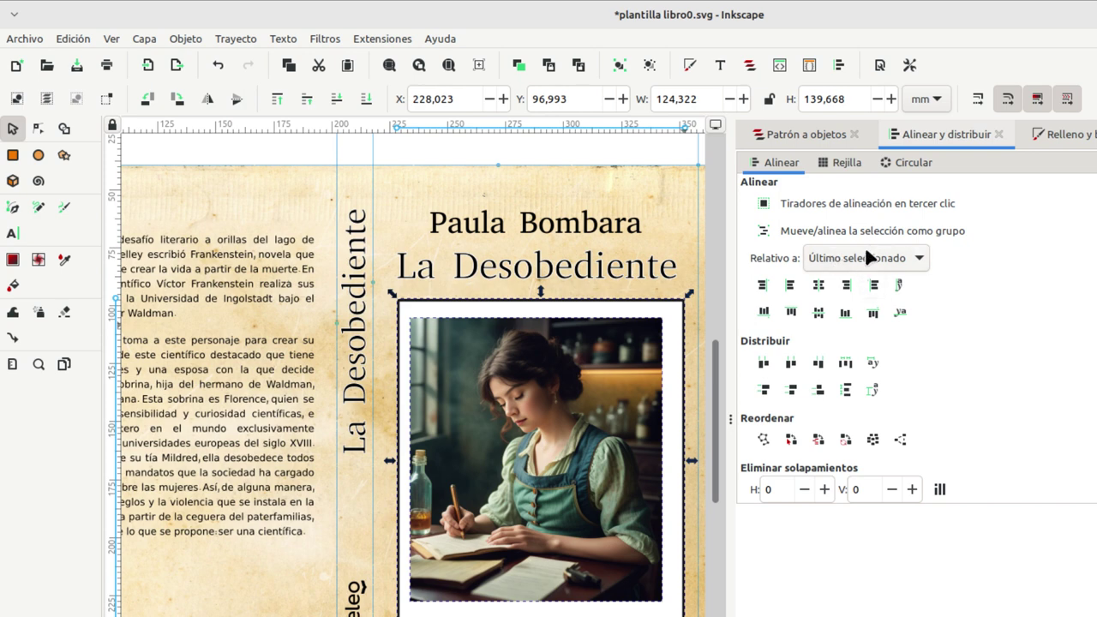
pyautogui.click(819, 285)
pyautogui.click(818, 312)
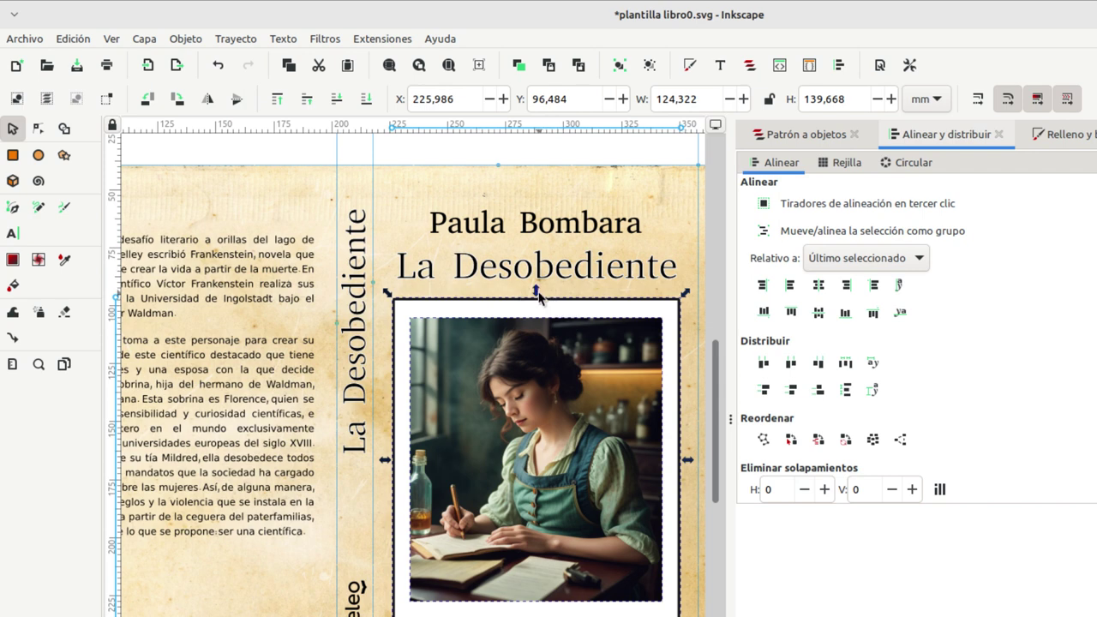
# Step: Pull the frame's top edge down slightly, making it 124,322 × 136,884 mm
pyautogui.moveTo(538, 296); pyautogui.dragTo(543, 299)
pyautogui.hotkey('ctrl', 'z')
pyautogui.click(568, 299)
pyautogui.click(567, 299)
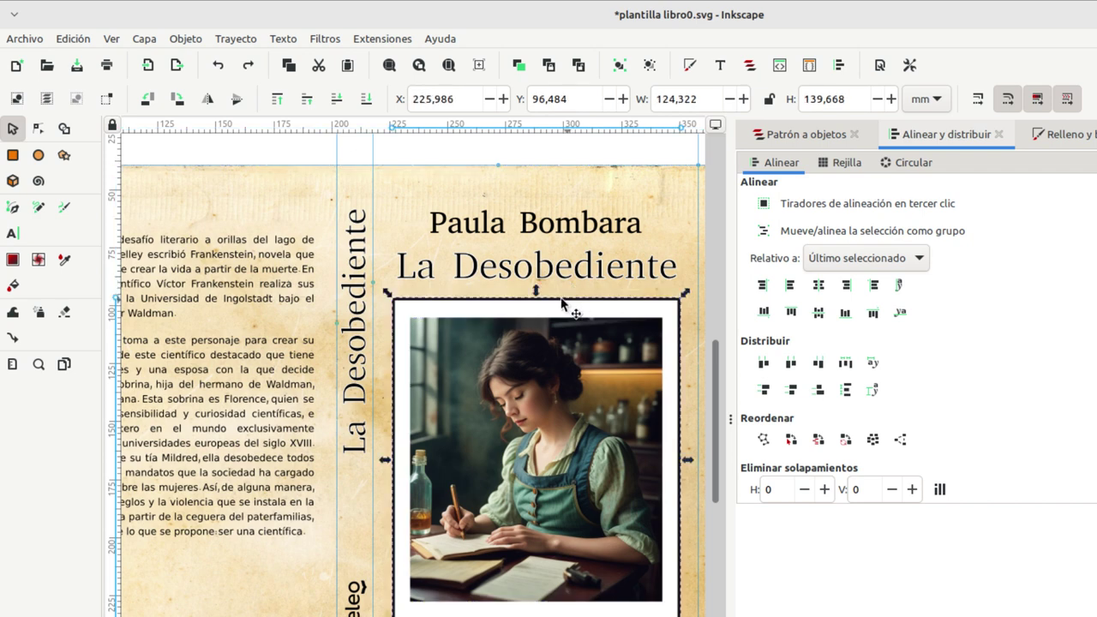
pyautogui.moveTo(541, 298); pyautogui.dragTo(540, 301)
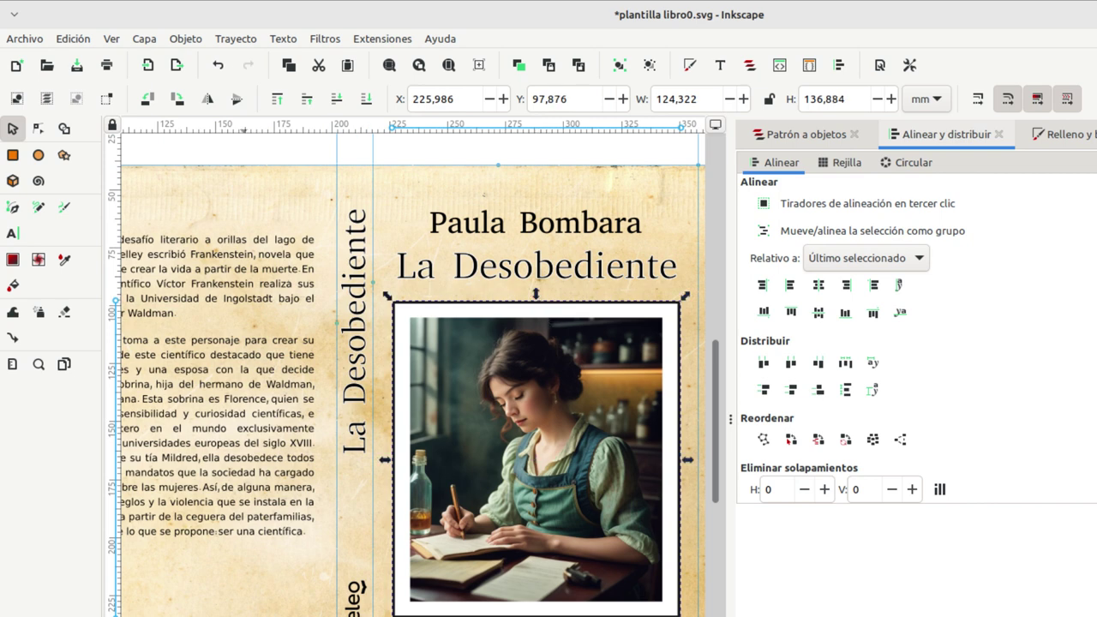
# Step: In Fill and Stroke, keep the frame's fill opaque and make its outline fainter
pyautogui.hotkey('ctrl', 'shift', 'f')
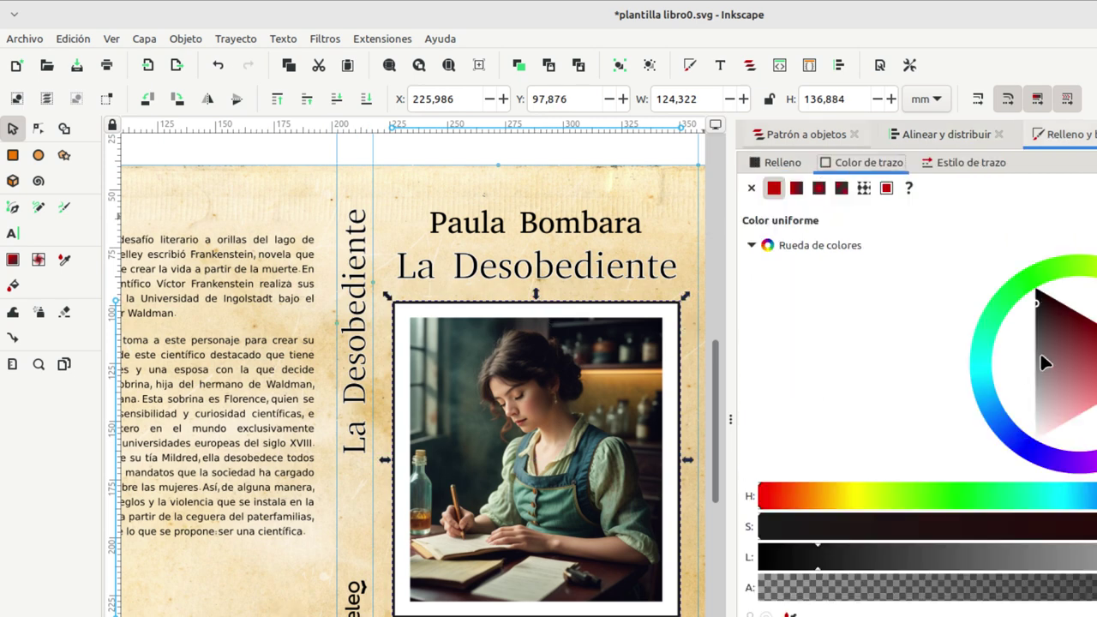
pyautogui.moveTo(1004, 594); pyautogui.dragTo(904, 593)
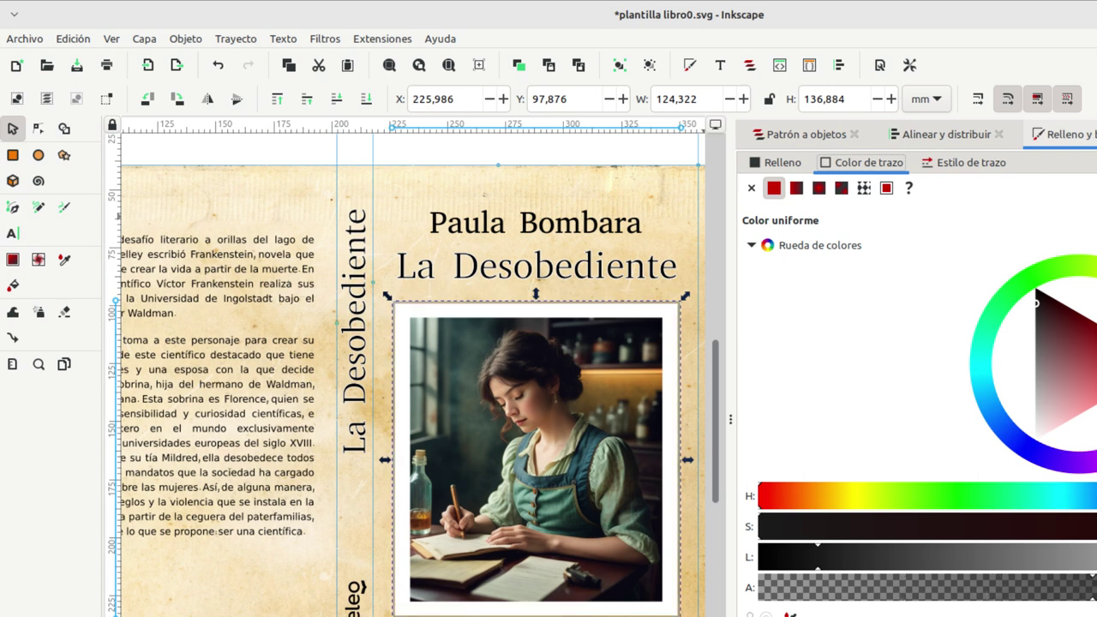
pyautogui.moveTo(979, 596); pyautogui.dragTo(1093, 593)
pyautogui.click(781, 163)
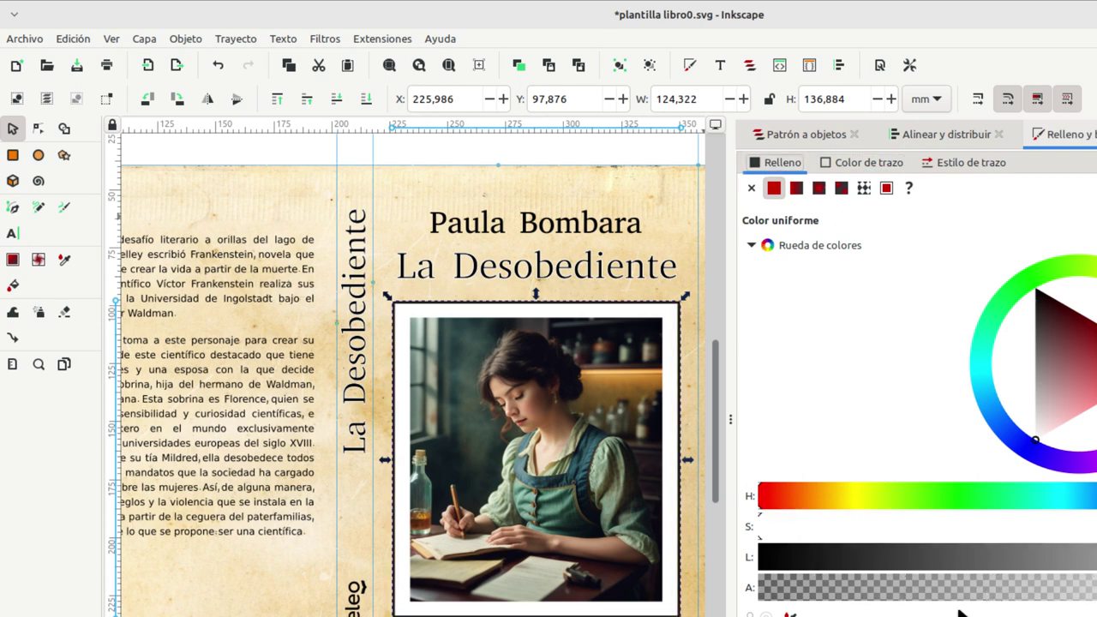
pyautogui.click(904, 596)
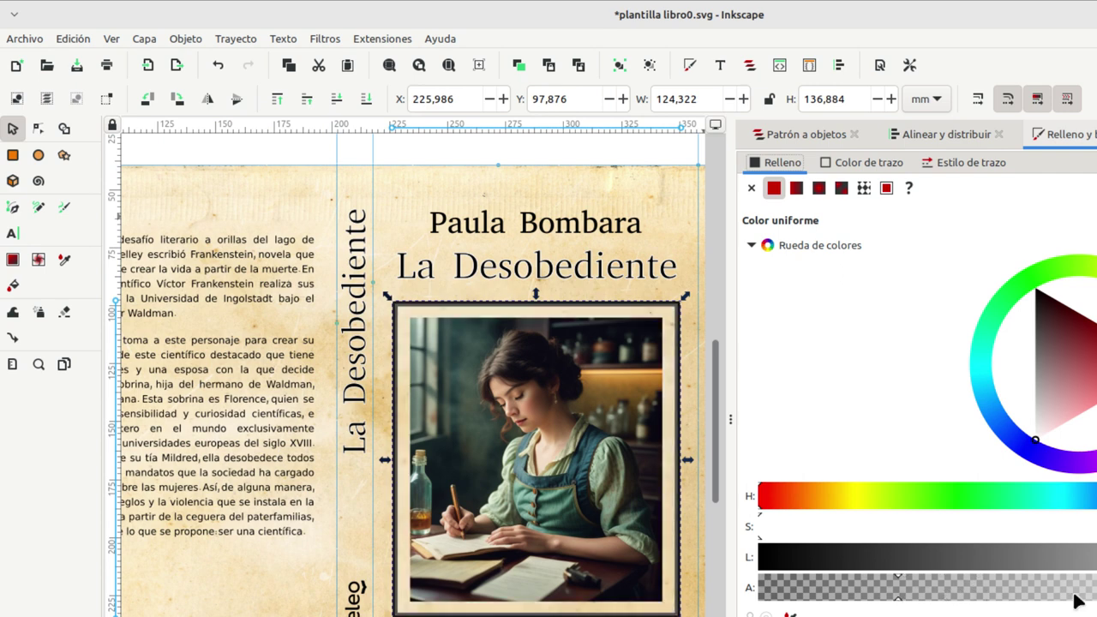
pyautogui.moveTo(902, 597); pyautogui.dragTo(1096, 595)
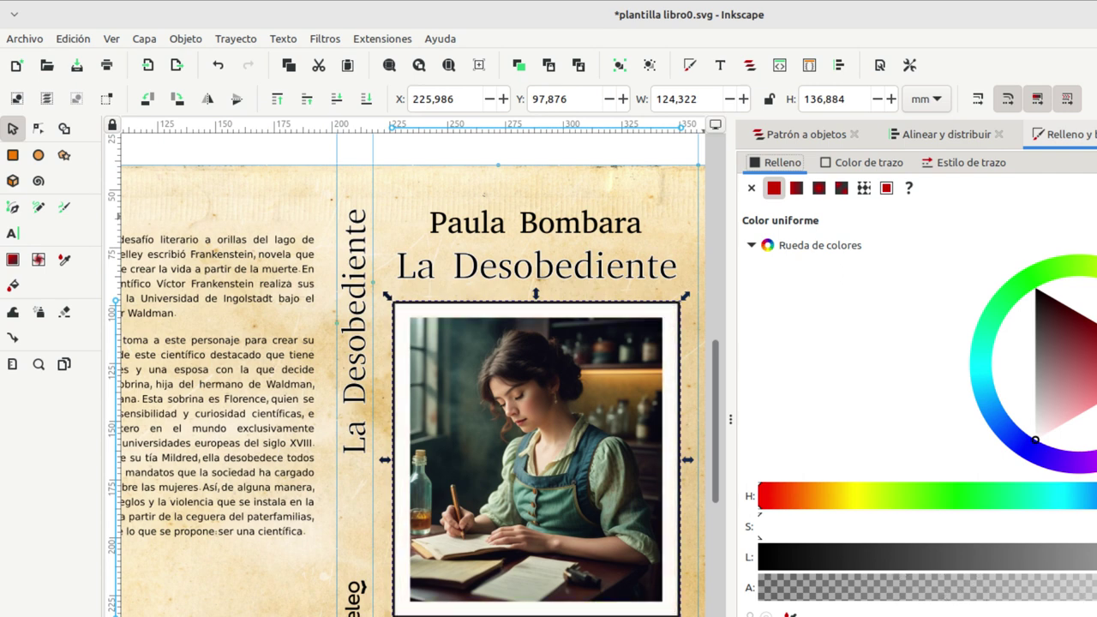
pyautogui.click(868, 163)
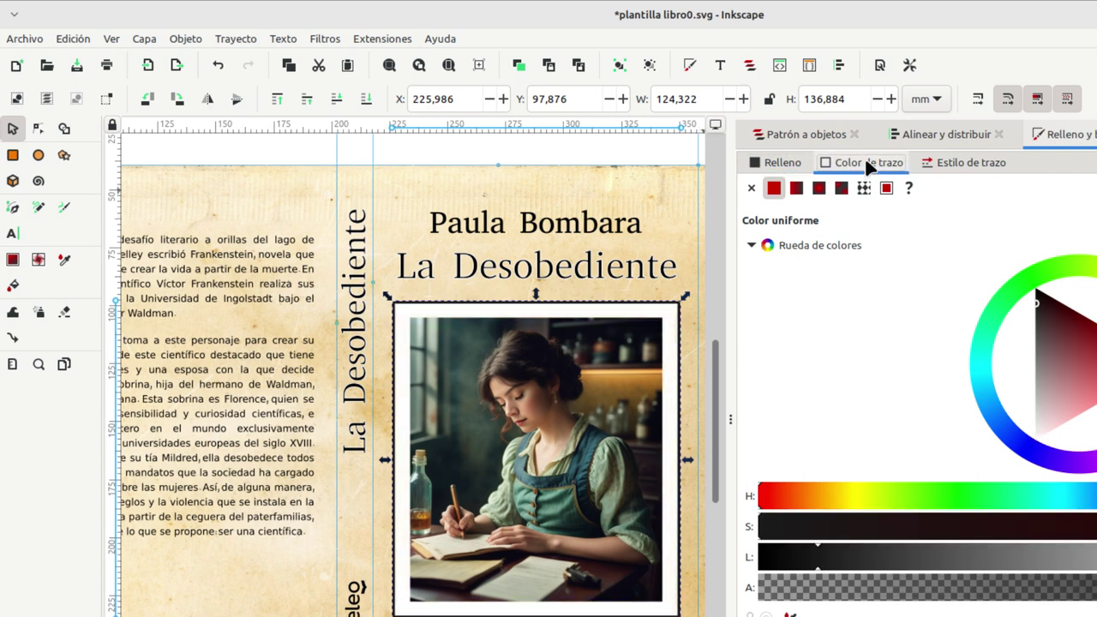
pyautogui.click(1017, 587)
pyautogui.moveTo(1019, 589); pyautogui.dragTo(941, 587)
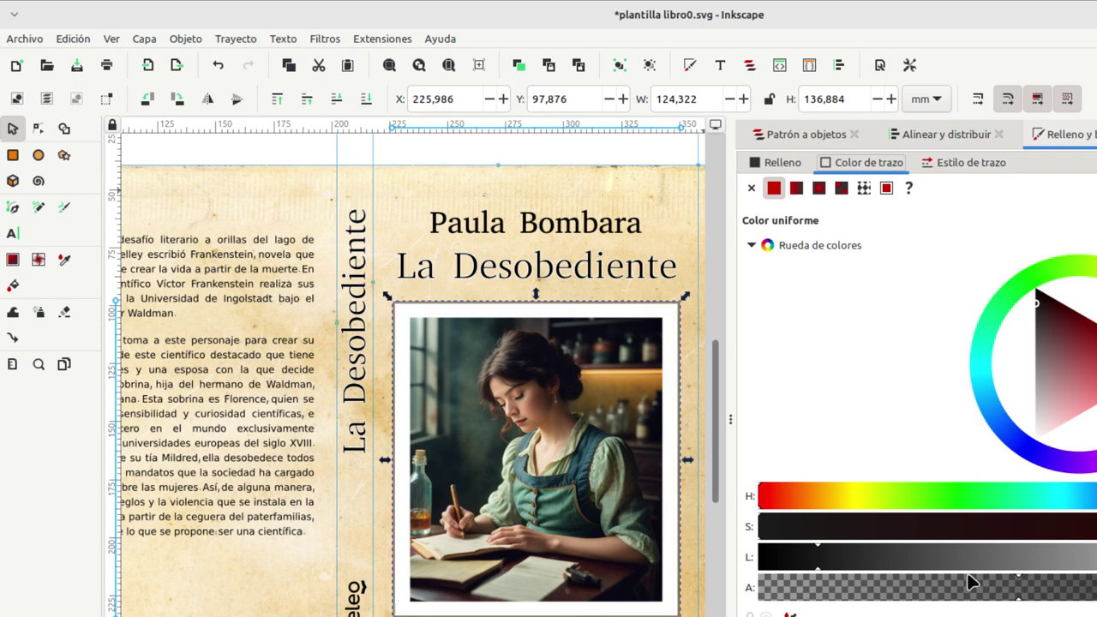
# Step: Change the frame's fill and outline paint order in Stroke Style, then deselect it
pyautogui.click(956, 163)
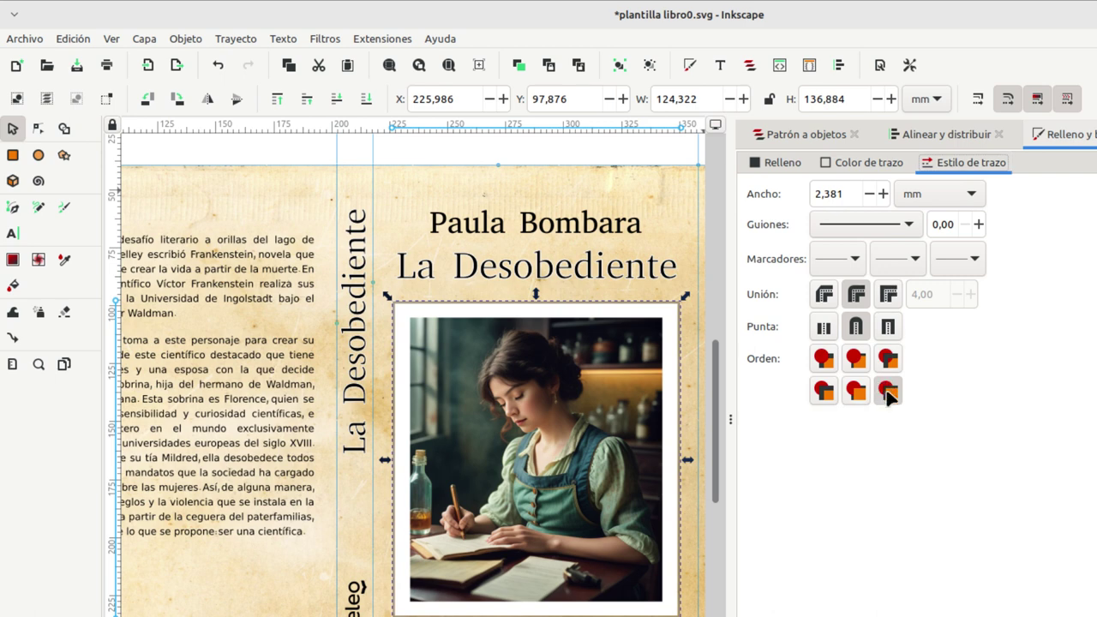
pyautogui.click(857, 392)
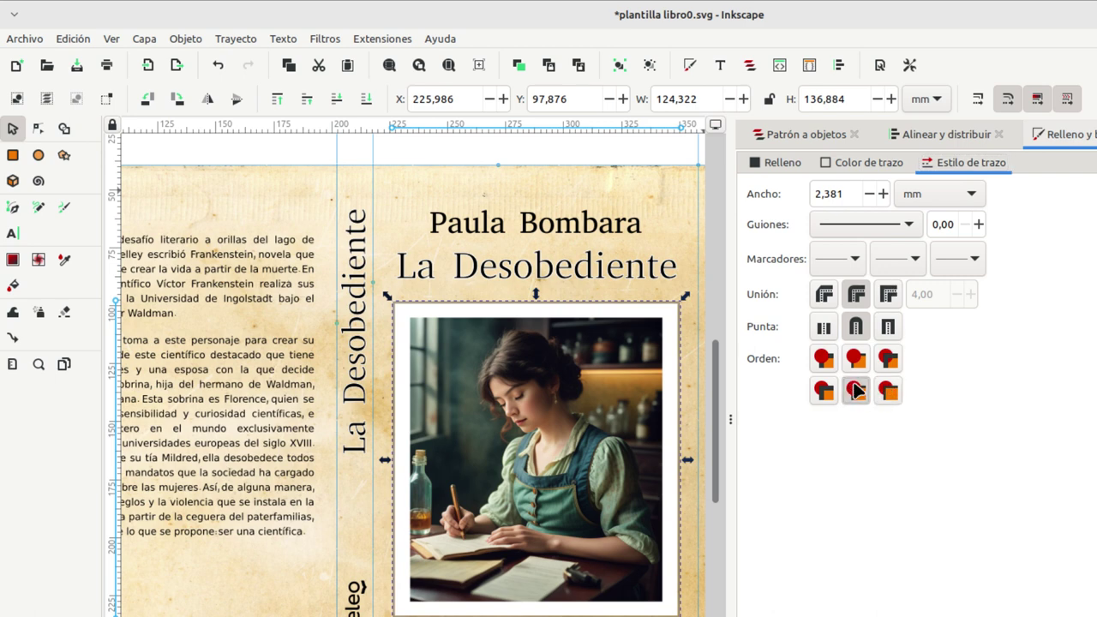
pyautogui.keyDown('shift'); pyautogui.click(607, 384); pyautogui.keyUp('shift')
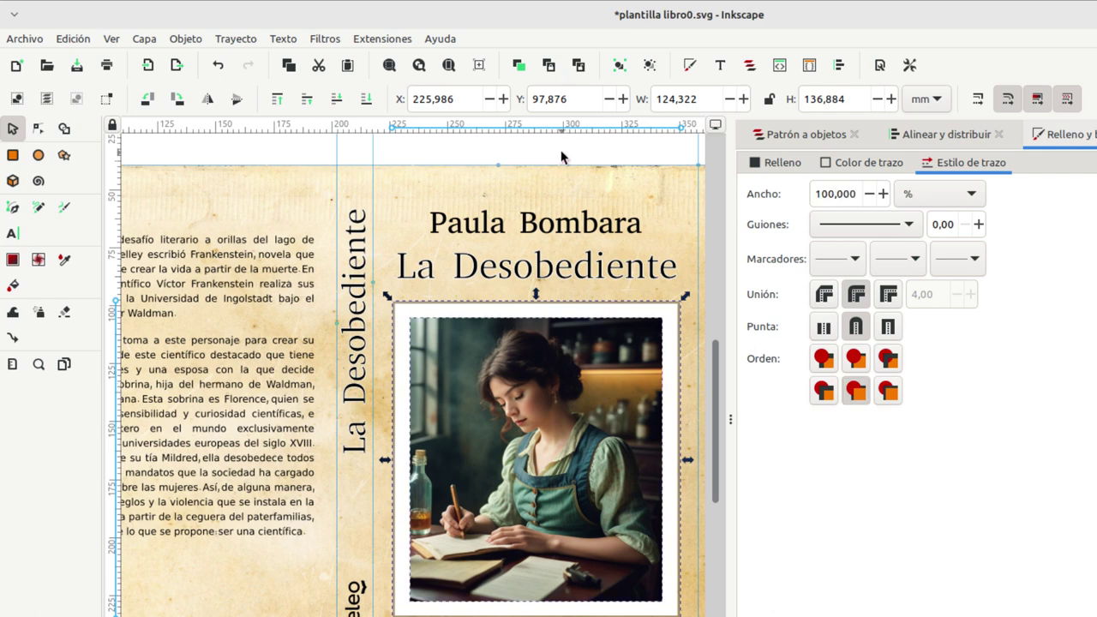
pyautogui.press('Escape')
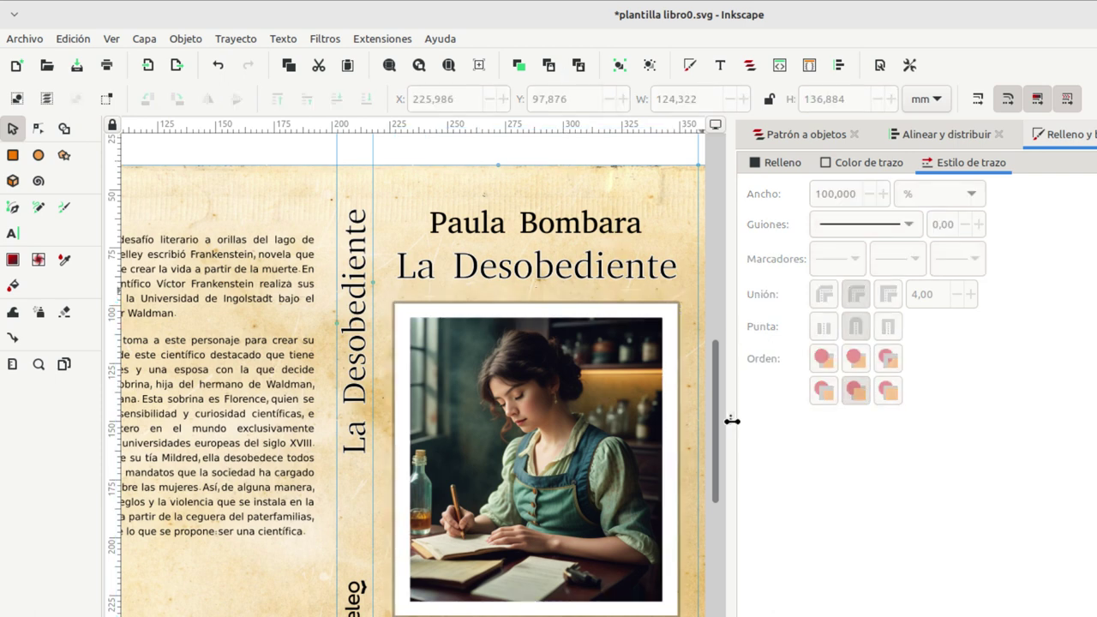
pyautogui.click(730, 419)
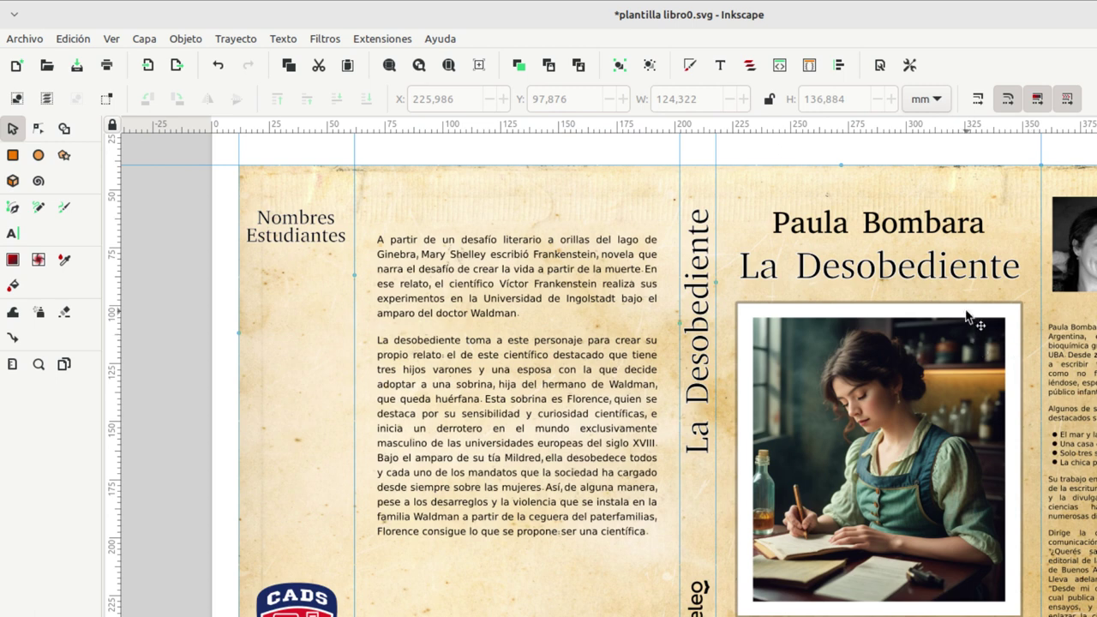
pyautogui.click(968, 318)
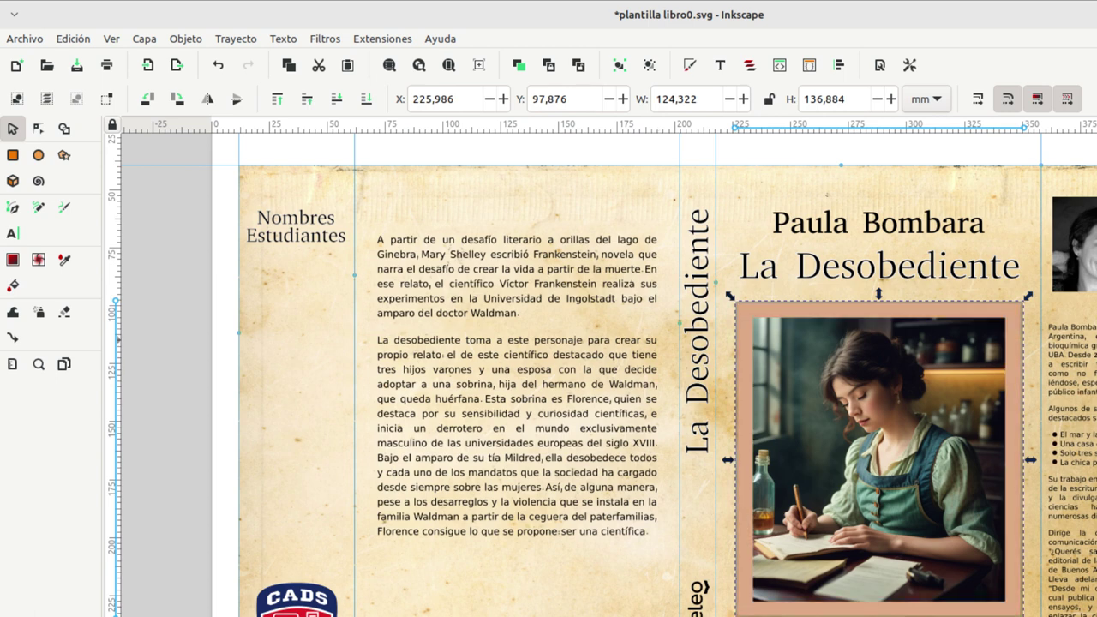
pyautogui.press('Escape')
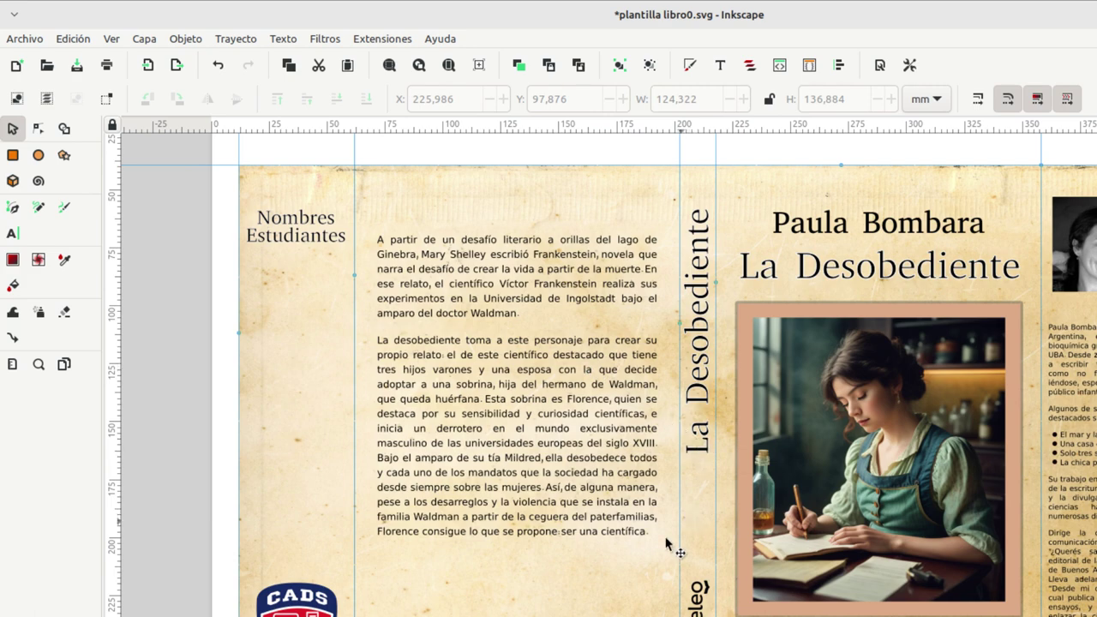
# Step: Select the vertical loqueleo logo on the spine
pyautogui.scroll(1, 671, 567)
pyautogui.scroll(-1, 694, 432)
pyautogui.scroll(1, 695, 428)
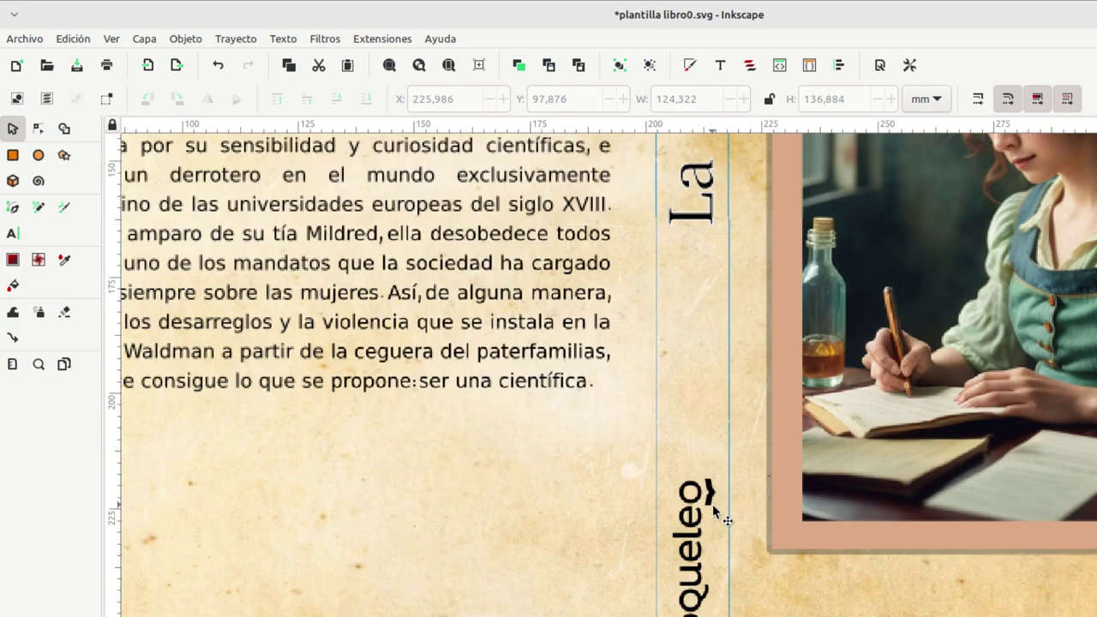
pyautogui.scroll(1, 660, 515)
pyautogui.click(664, 519)
pyautogui.scroll(-5, 685, 429)
pyautogui.hscroll(-3, 686, 428)
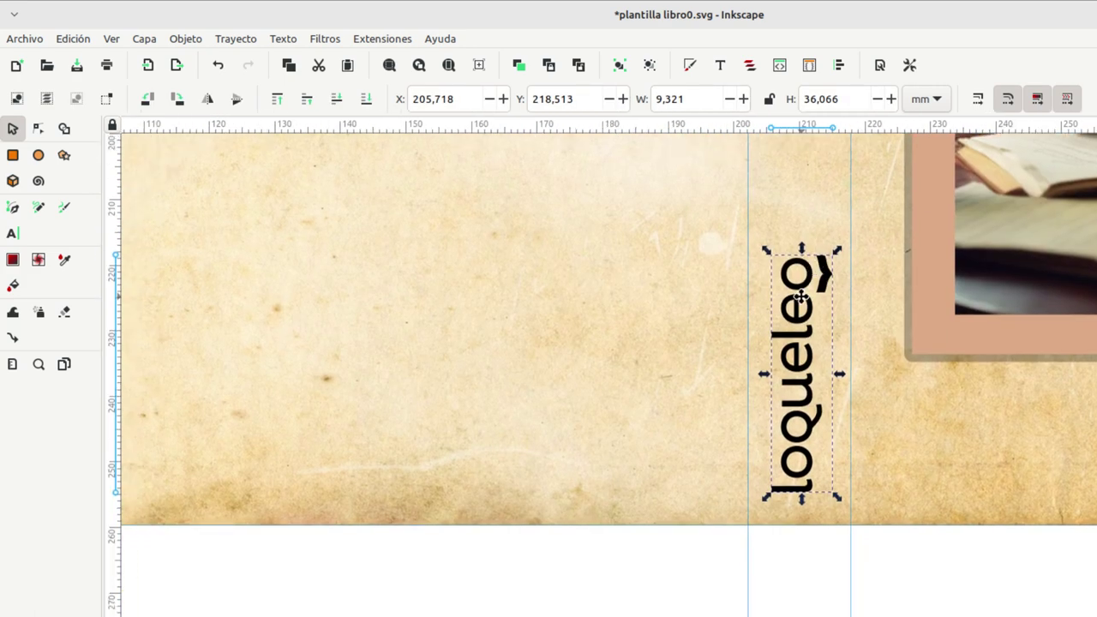
pyautogui.scroll(2, 943, 377)
pyautogui.hscroll(-4, 977, 402)
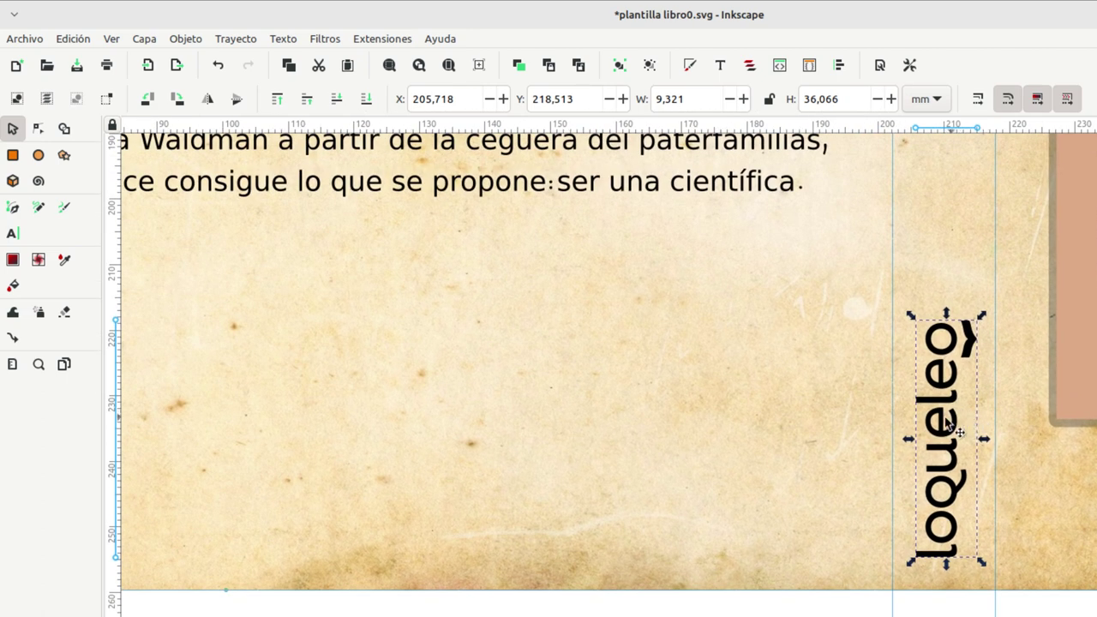
# Step: Duplicate the logo, move the copy to the back cover and rotate it 90° to read horizontally
pyautogui.hotkey('ctrl', 'd')
pyautogui.moveTo(943, 420); pyautogui.dragTo(532, 399)
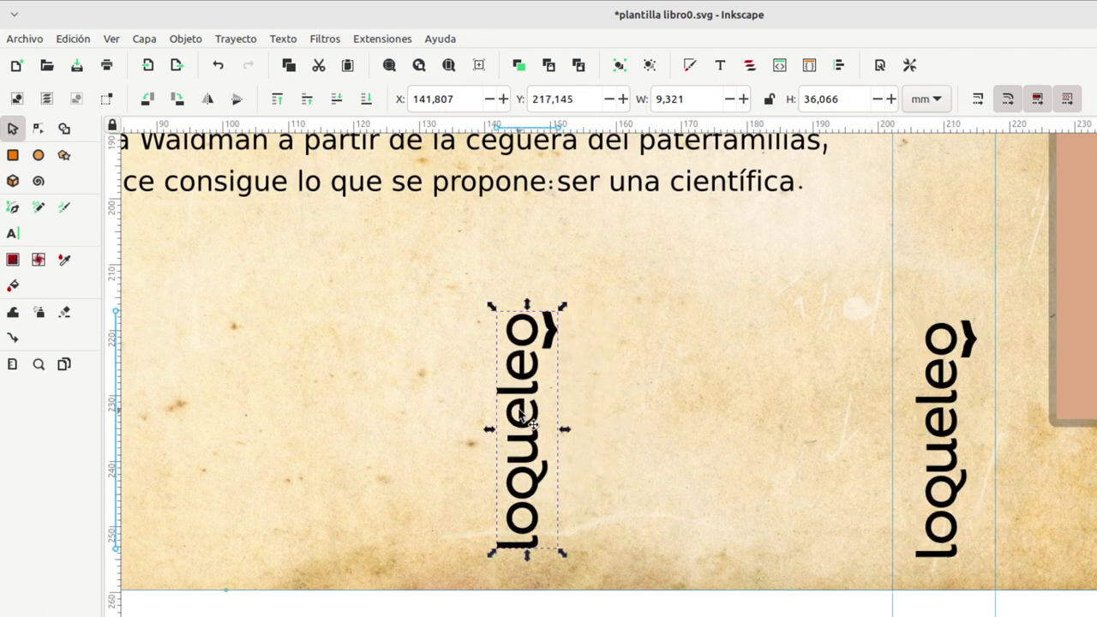
pyautogui.click(532, 398)
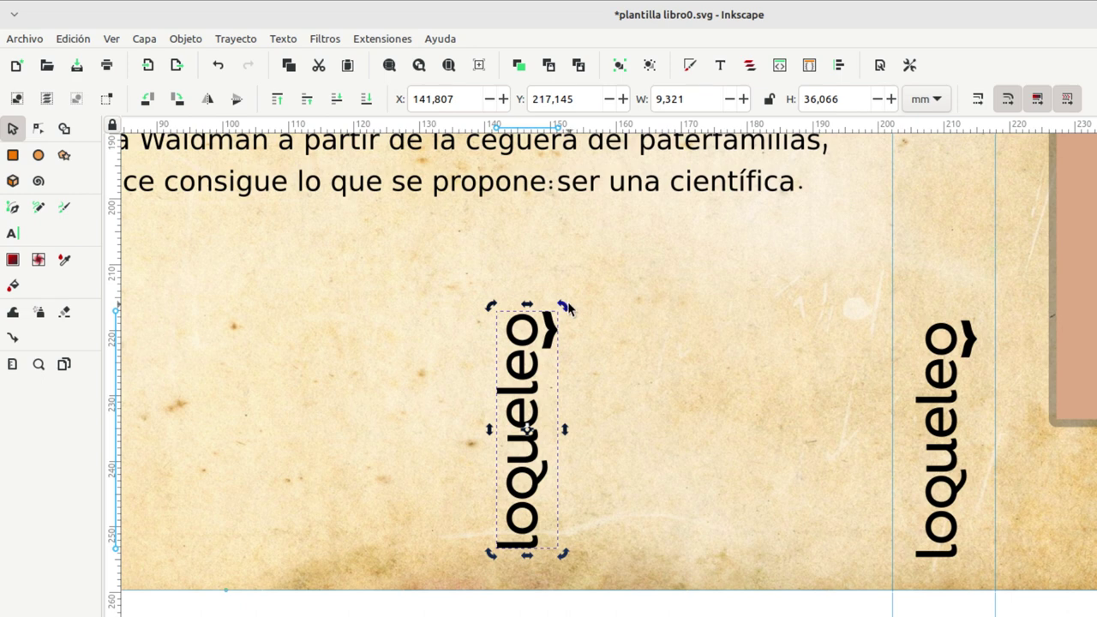
pyautogui.moveTo(563, 307)
pyautogui.mouseDown()
pyautogui.moveTo(610, 442)
pyautogui.moveTo(560, 513)
pyautogui.mouseUp()
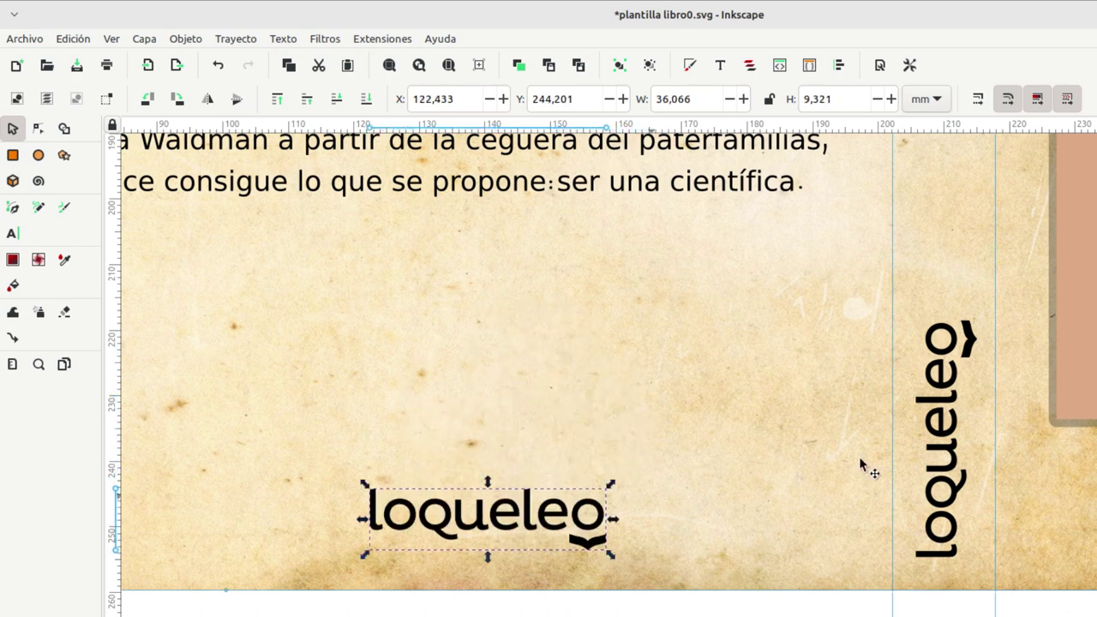
pyautogui.click(943, 410)
pyautogui.hscroll(3, 883, 410)
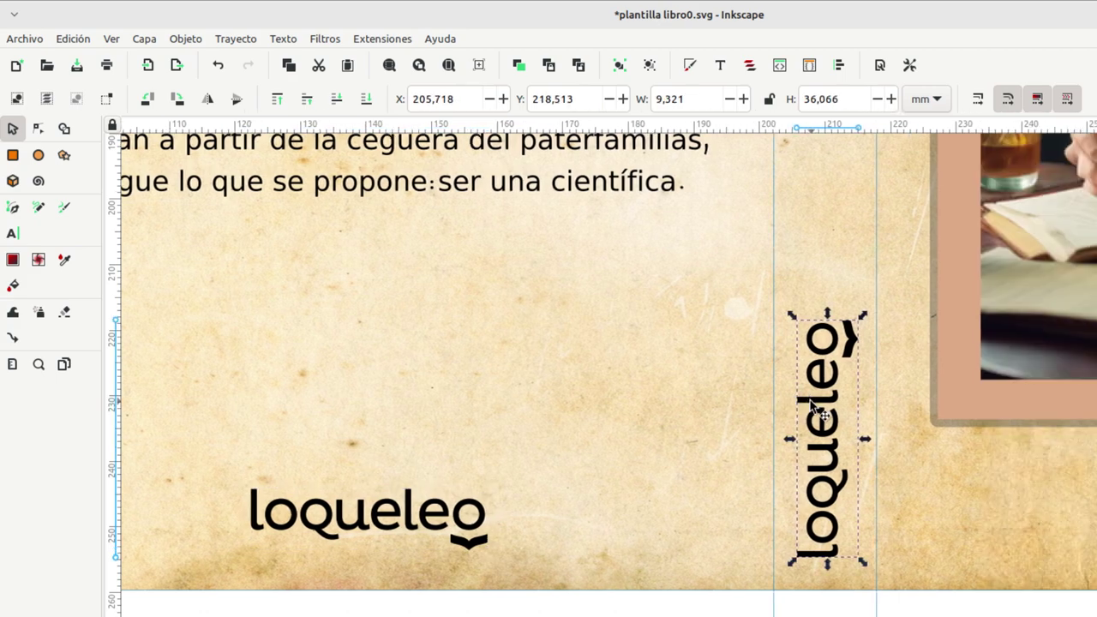
pyautogui.keyDown('ctrl'); pyautogui.scroll(1, 819, 410); pyautogui.keyUp('ctrl')
pyautogui.hscroll(3, 810, 409)
pyautogui.keyDown('ctrl'); pyautogui.scroll(1, 763, 328); pyautogui.keyUp('ctrl')
pyautogui.scroll(-1, 747, 335)
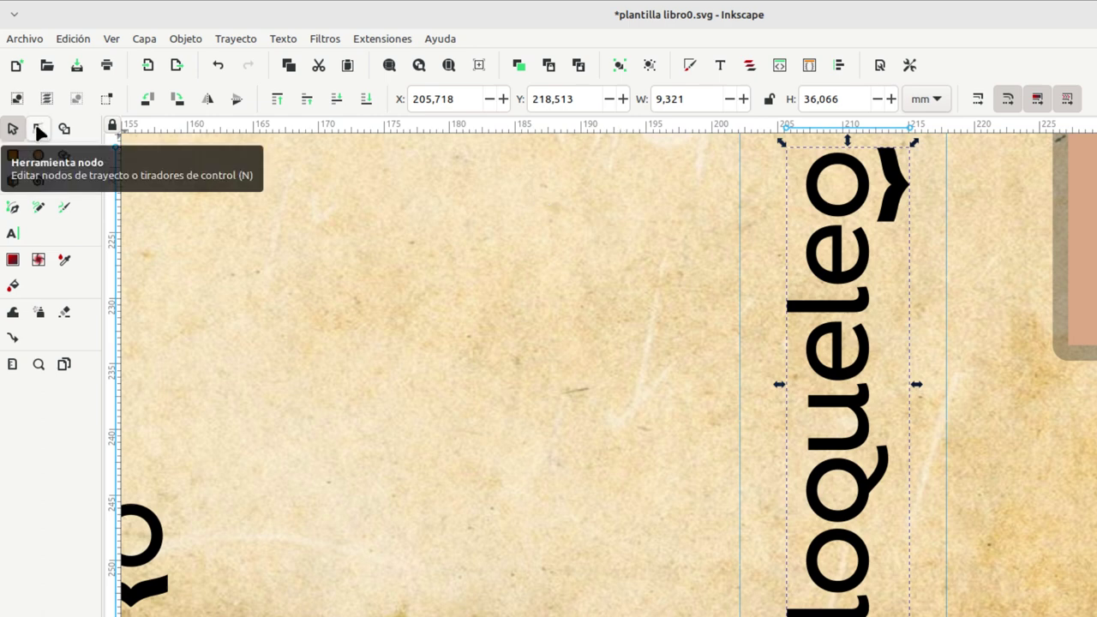
# Step: Nudge the spine logo slightly down, then ungroup it into separate letters
pyautogui.press('n')
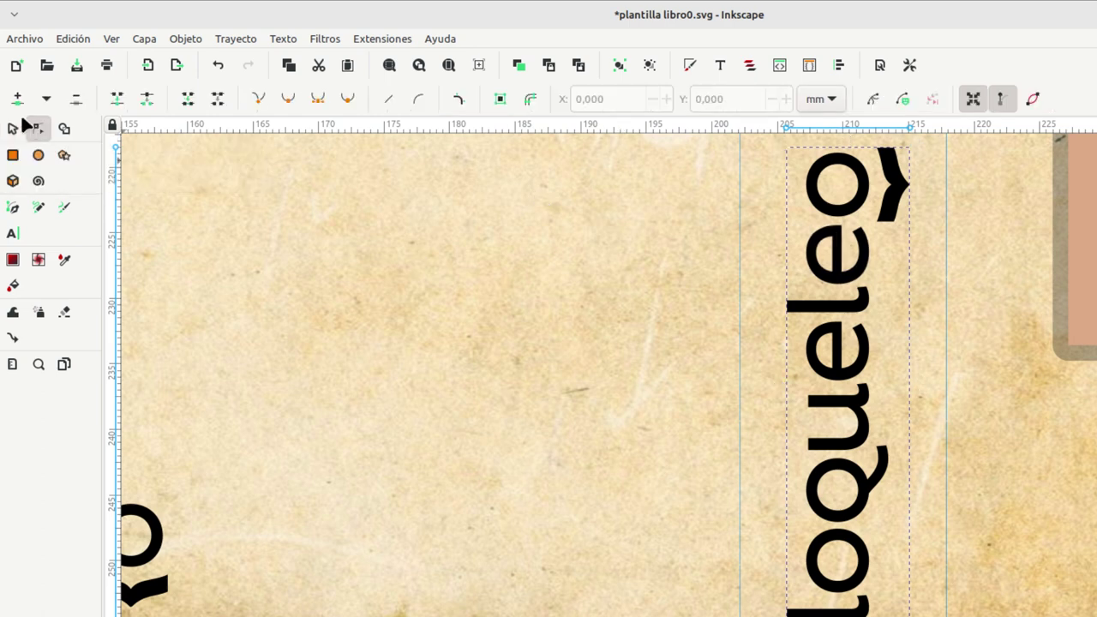
pyautogui.click(12, 129)
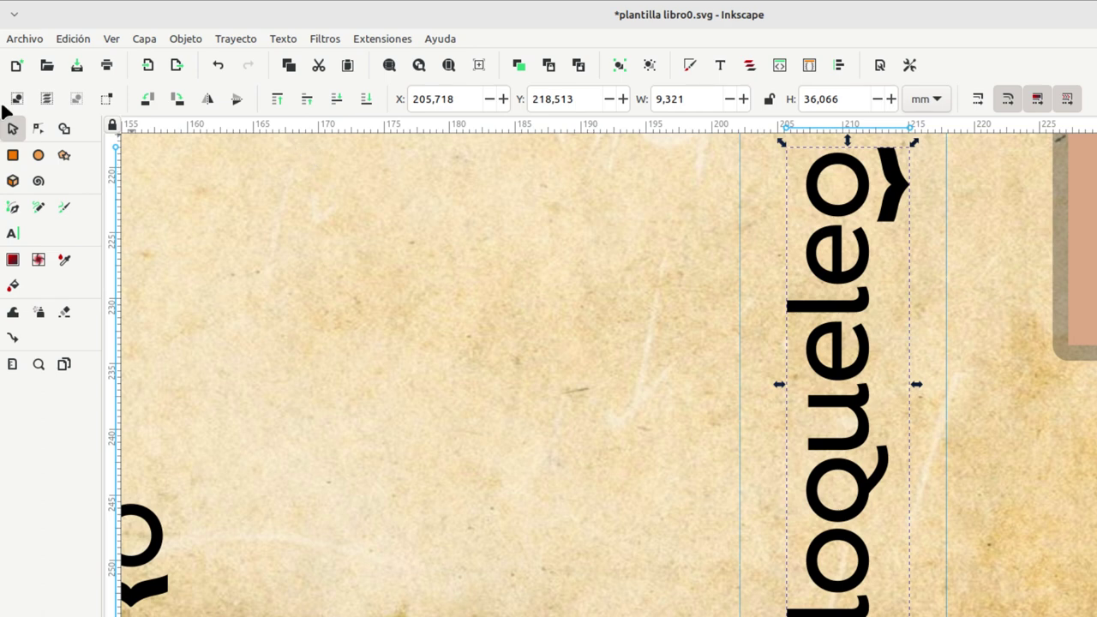
pyautogui.moveTo(906, 206); pyautogui.dragTo(907, 214)
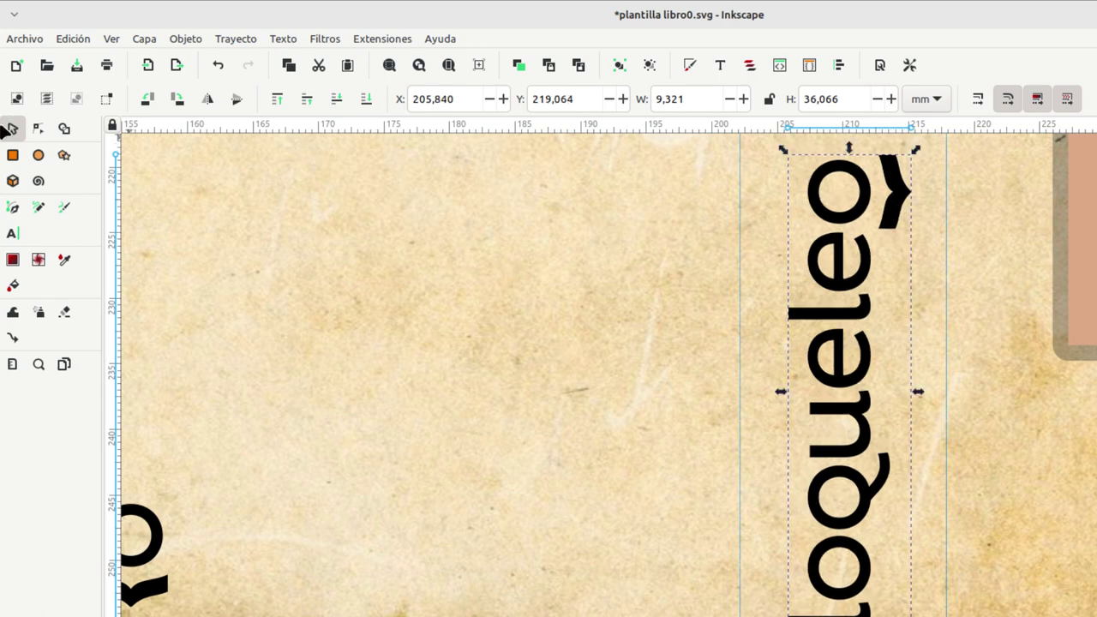
pyautogui.press('n')
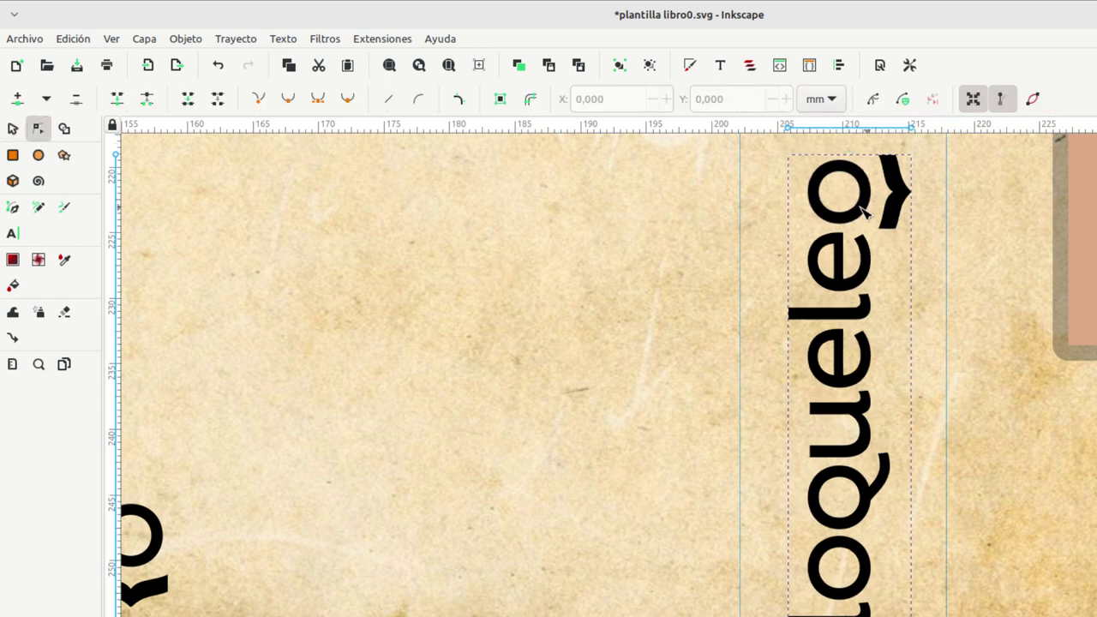
pyautogui.press('s')
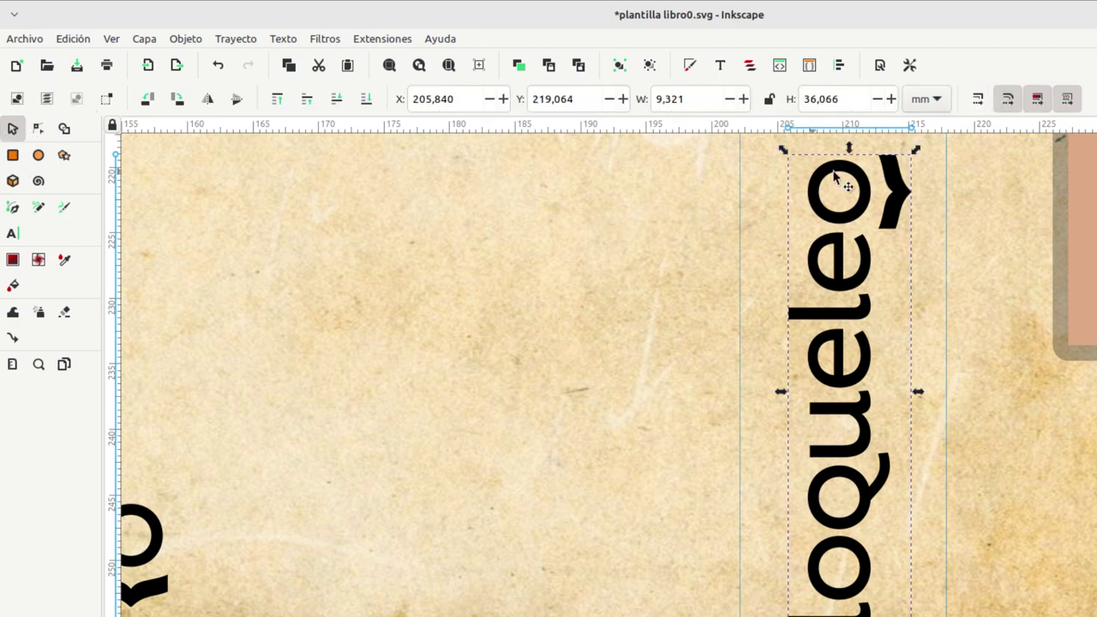
pyautogui.rightClick(892, 197)
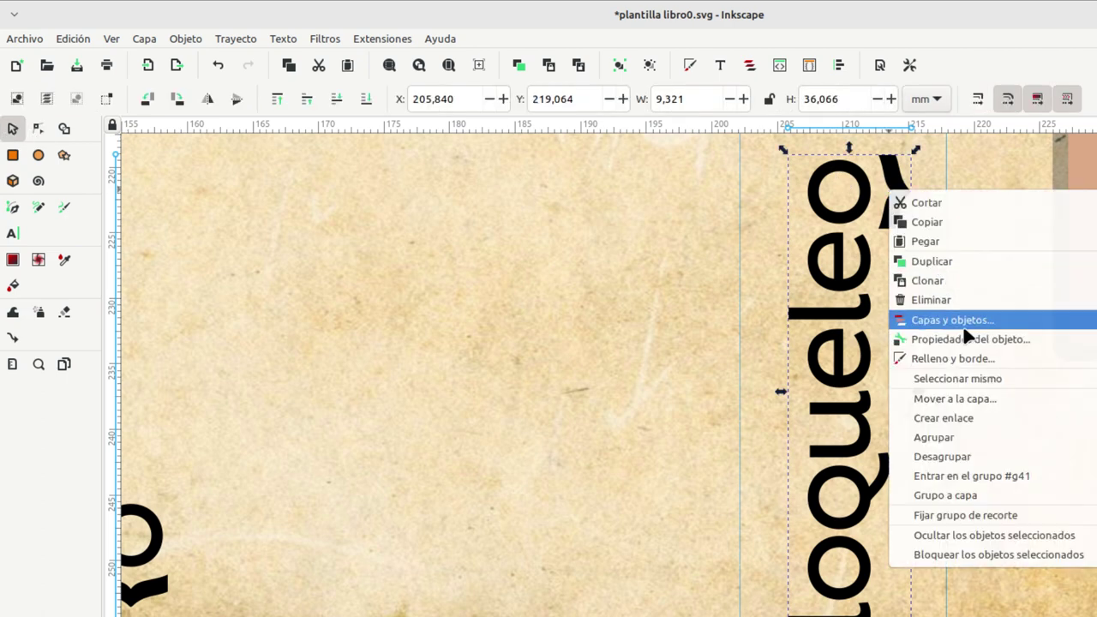
pyautogui.click(1001, 457)
# Step: Delete the letters e, l, e, u, q, the bottom o and the leftover shape
pyautogui.click(804, 270)
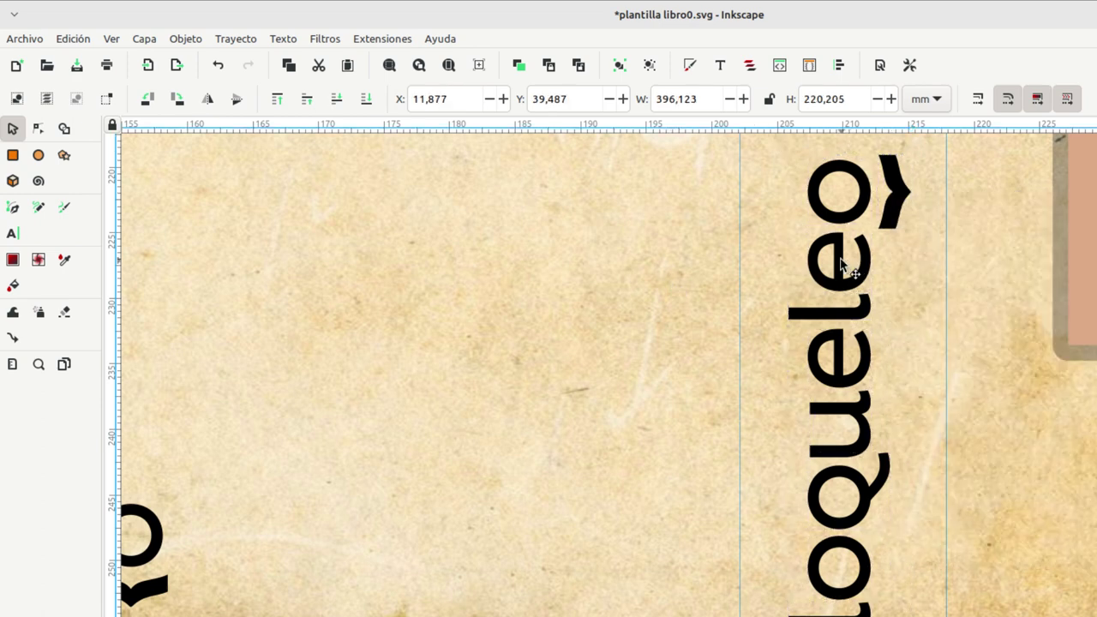
pyautogui.click(842, 263)
pyautogui.press('Delete')
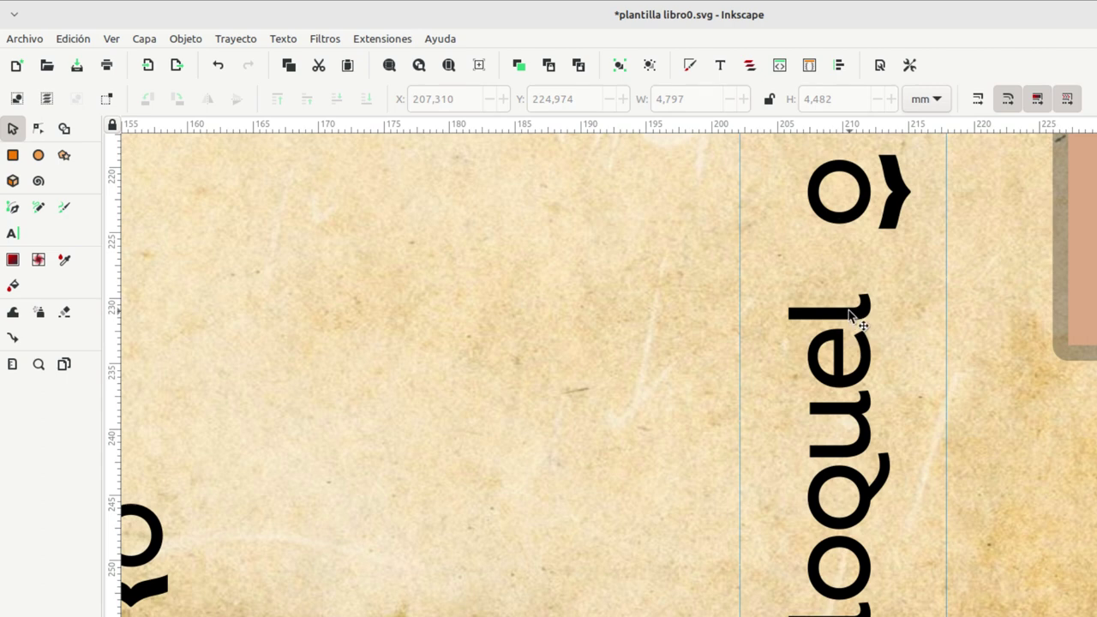
pyautogui.click(852, 316)
pyautogui.press('Delete')
pyautogui.click(841, 383)
pyautogui.press('Delete')
pyautogui.click(857, 420)
pyautogui.press('Delete')
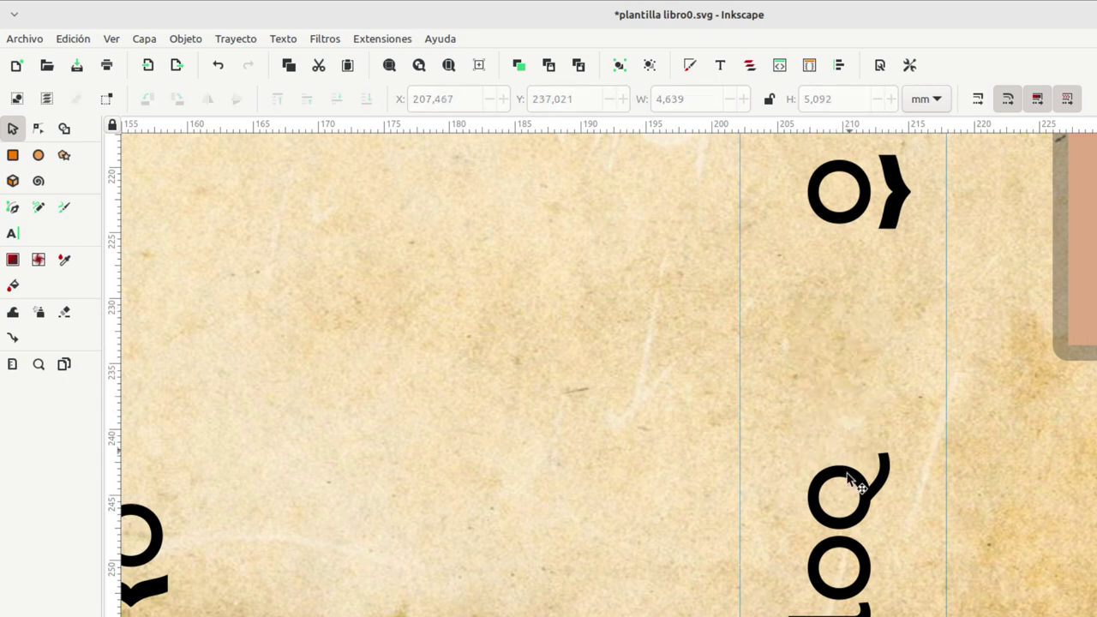
pyautogui.click(851, 484)
pyautogui.press('Delete')
pyautogui.click(857, 556)
pyautogui.press('Delete')
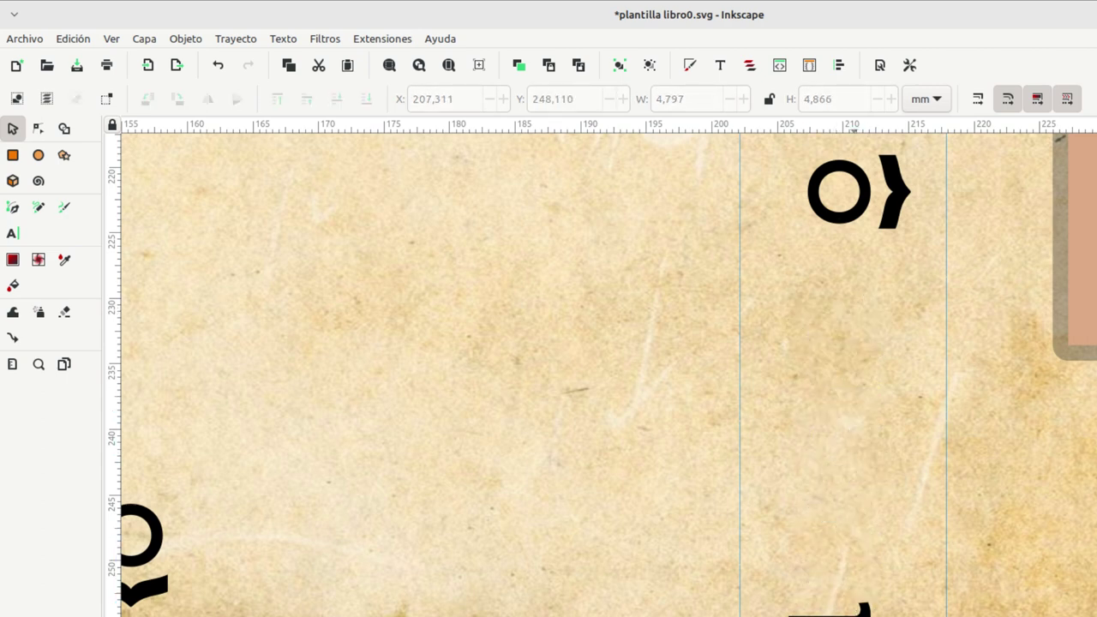
pyautogui.click(849, 607)
pyautogui.press('Delete')
# Step: Union the top o and the brace into a single icon path
pyautogui.click(868, 212)
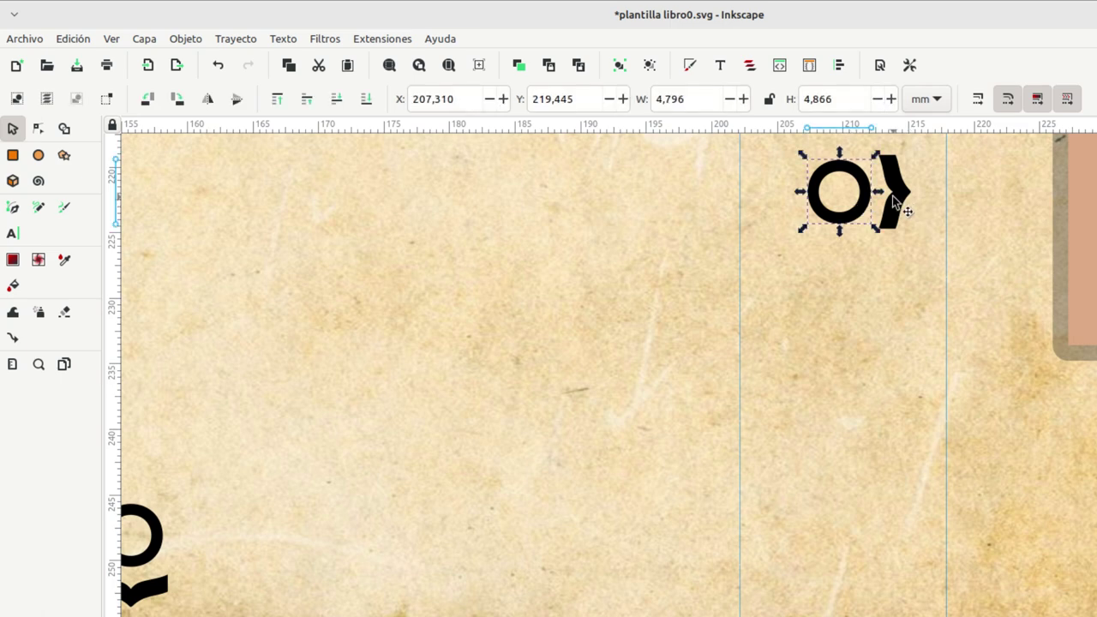
pyautogui.keyDown('shift'); pyautogui.click(896, 201); pyautogui.keyUp('shift')
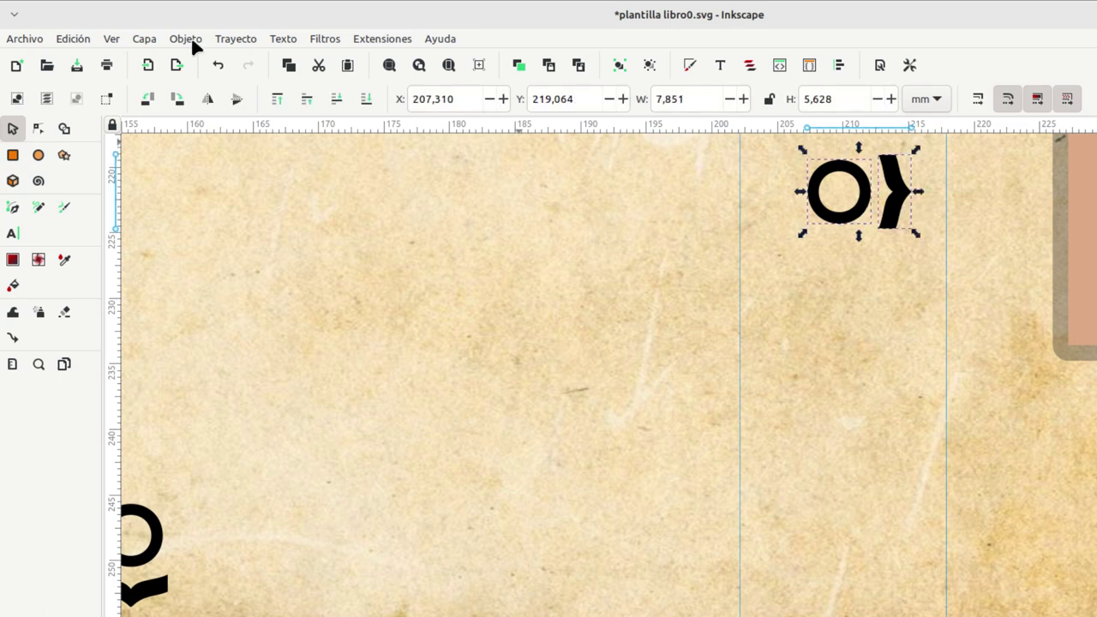
pyautogui.click(192, 41)
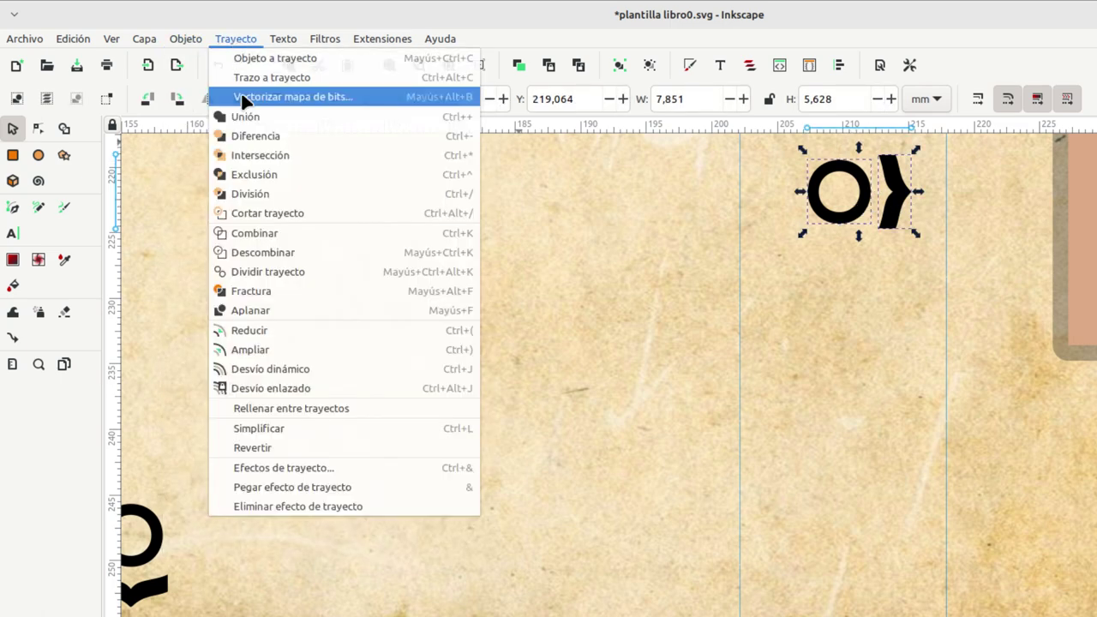
pyautogui.click(245, 116)
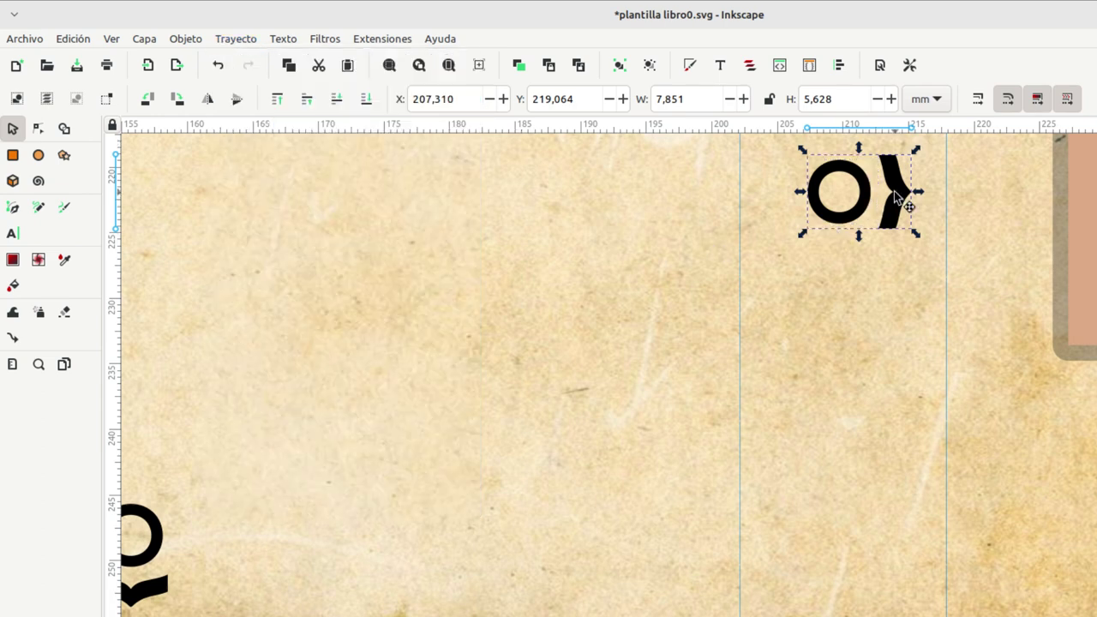
# Step: Rotate the icon 90° upright, enlarge it to 10,281 × 14,341 mm and move it down the spine
pyautogui.click(896, 225)
pyautogui.moveTo(915, 242); pyautogui.dragTo(800, 297)
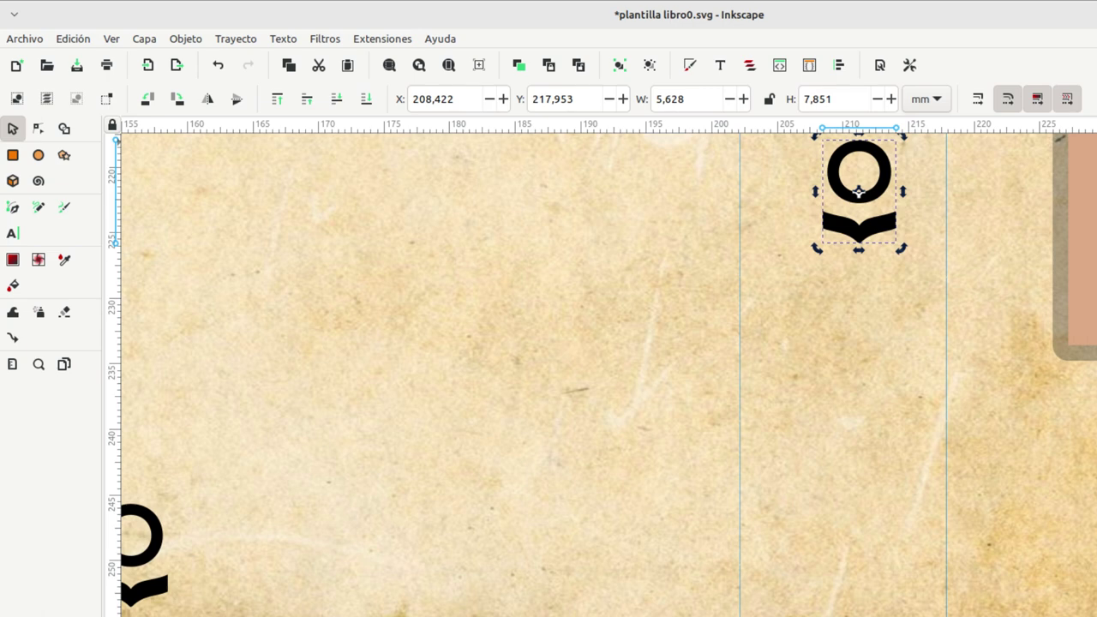
pyautogui.moveTo(883, 255)
pyautogui.mouseDown()
pyautogui.moveTo(850, 324)
pyautogui.moveTo(868, 336)
pyautogui.mouseUp()
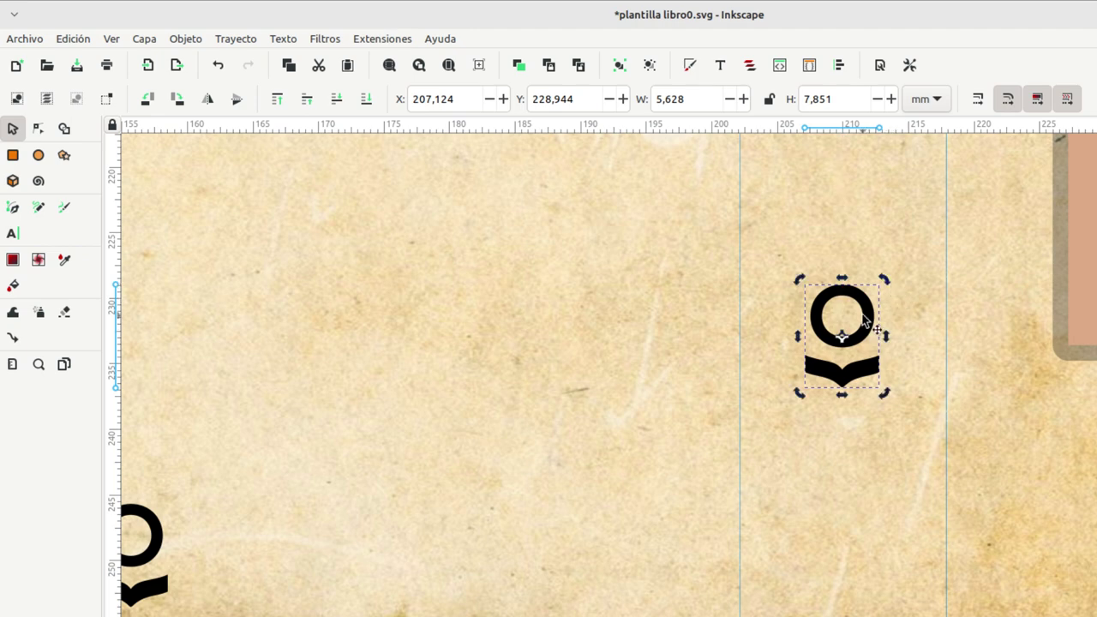
pyautogui.moveTo(887, 283); pyautogui.dragTo(921, 237)
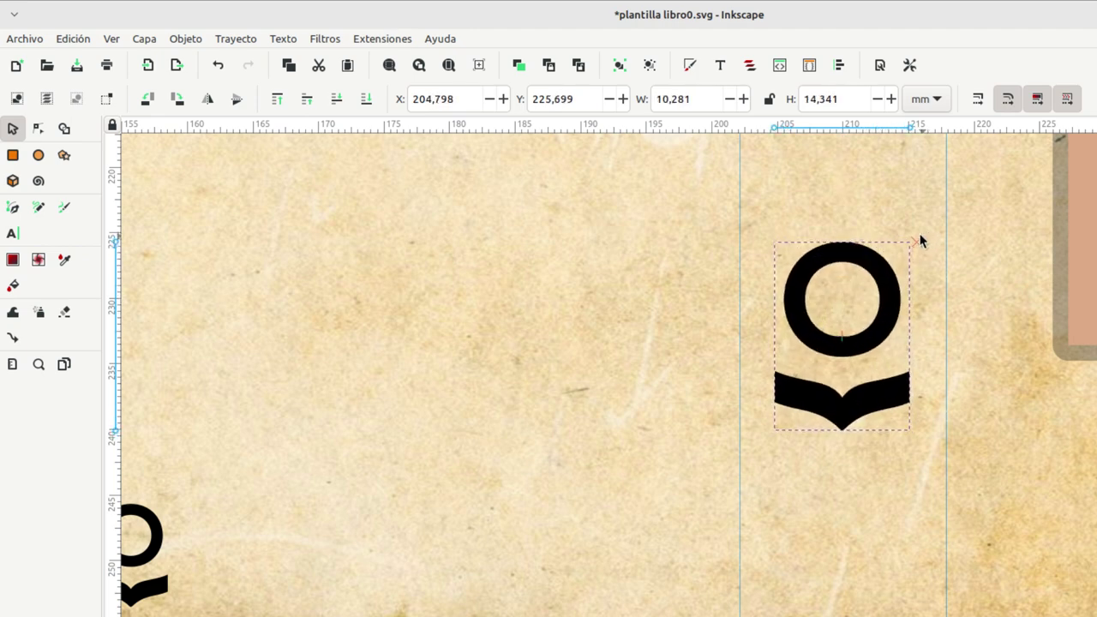
pyautogui.moveTo(886, 318); pyautogui.dragTo(882, 499)
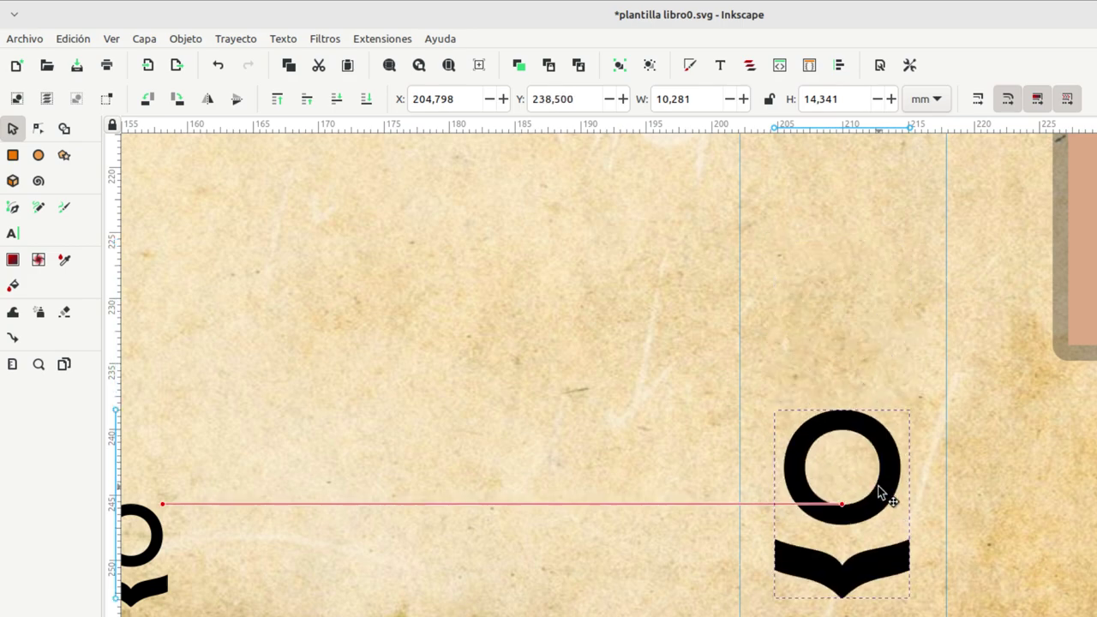
# Step: Move the back-cover loqueleo logo up and left under the synopsis, to X 115,263, Y 227,225
pyautogui.keyDown('ctrl'); pyautogui.scroll(-3, 852, 437); pyautogui.keyUp('ctrl')
pyautogui.keyDown('ctrl'); pyautogui.scroll(-2, 884, 499); pyautogui.keyUp('ctrl')
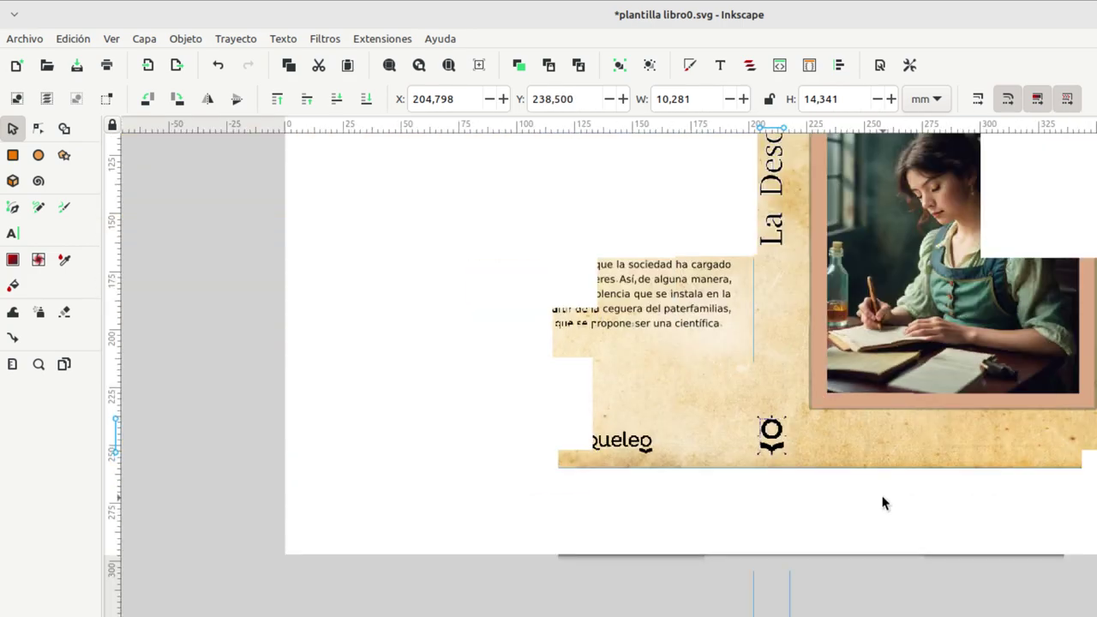
pyautogui.scroll(4, 845, 532)
pyautogui.hscroll(2, 845, 531)
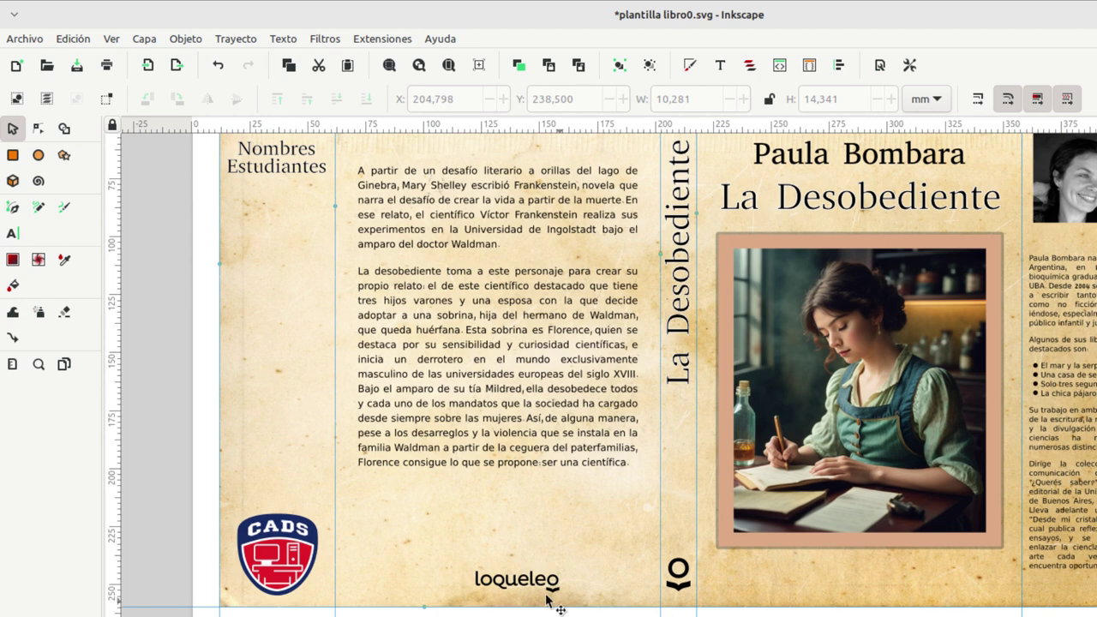
pyautogui.click(544, 600)
pyautogui.click(549, 590)
pyautogui.moveTo(547, 588); pyautogui.dragTo(514, 540)
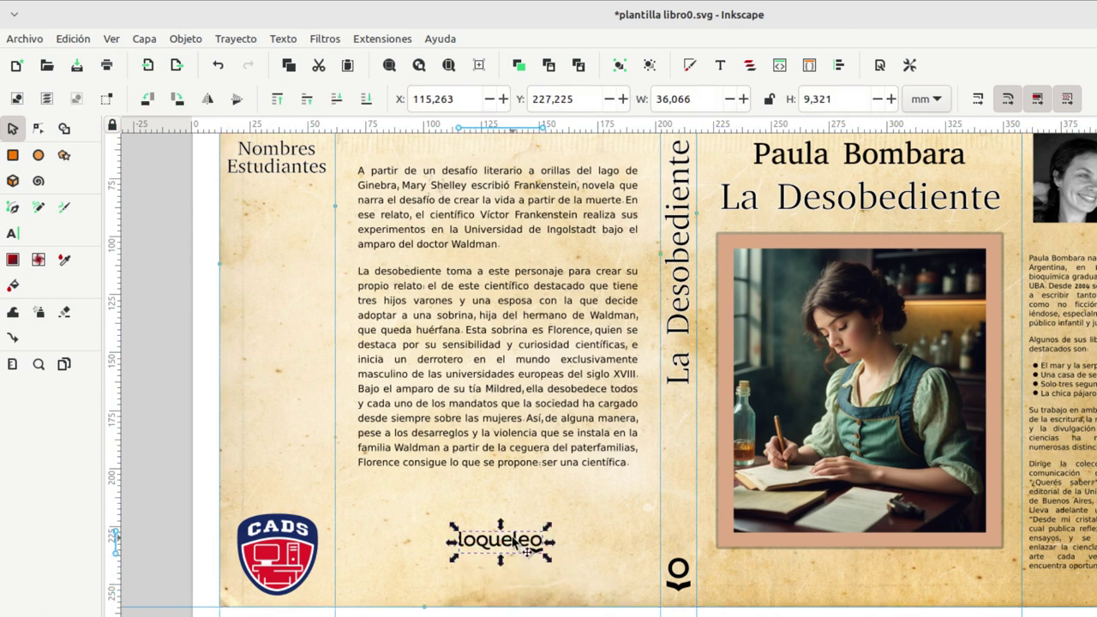
pyautogui.press('Escape')
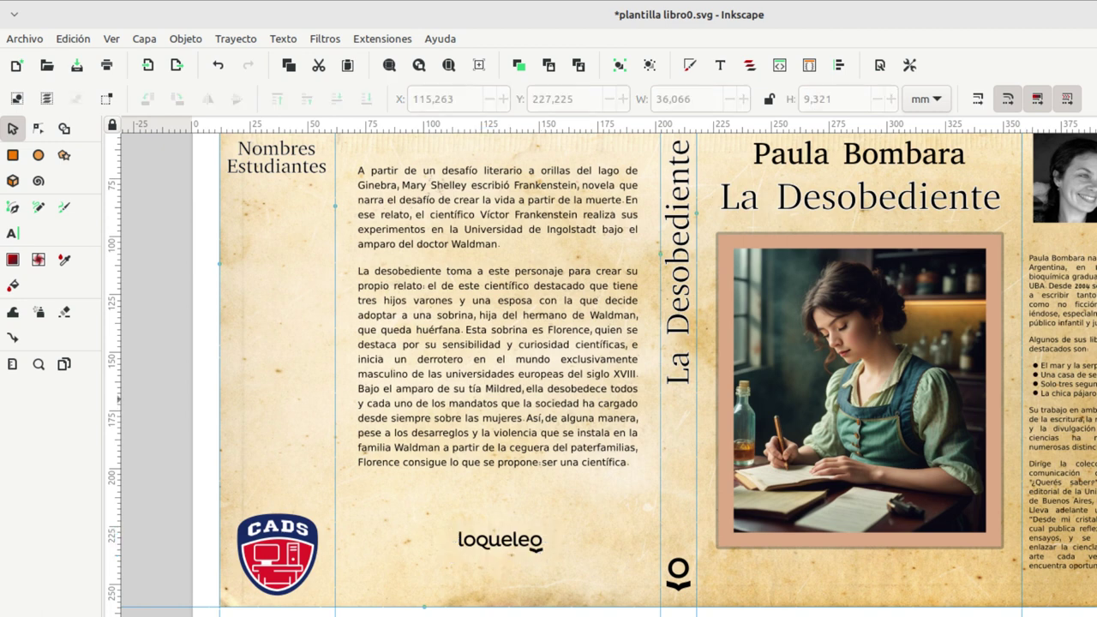